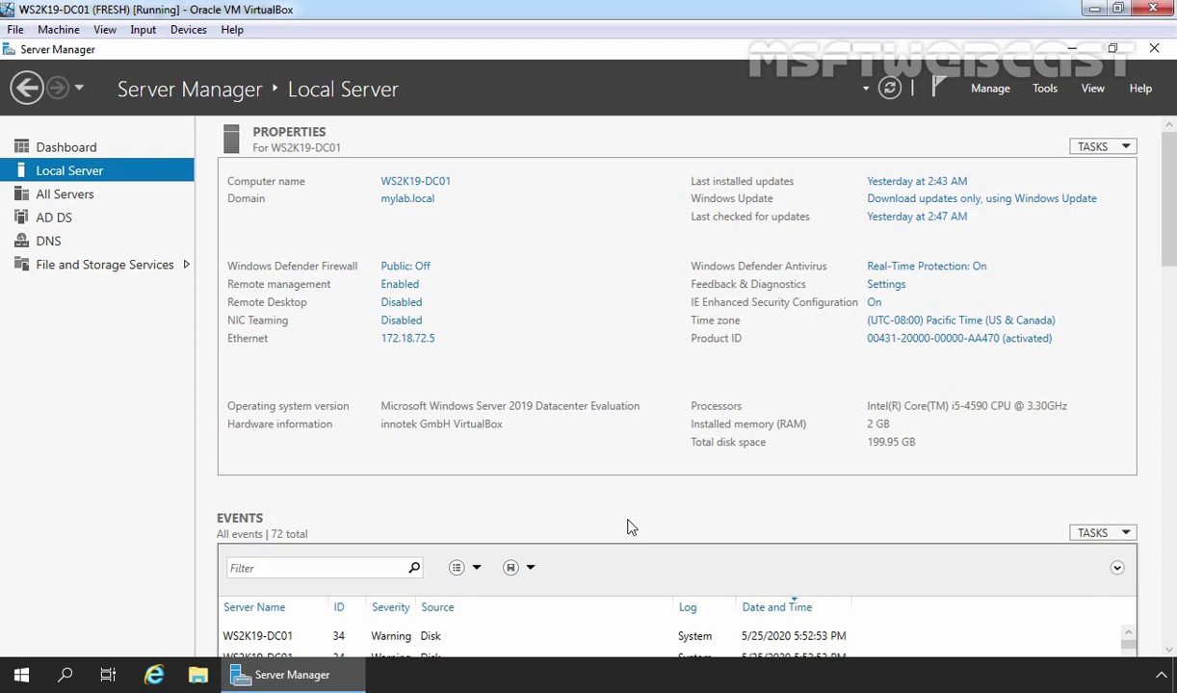
# Start the Add Roles and Features wizard with a role-based installation on this server
pyautogui.click(990, 88)
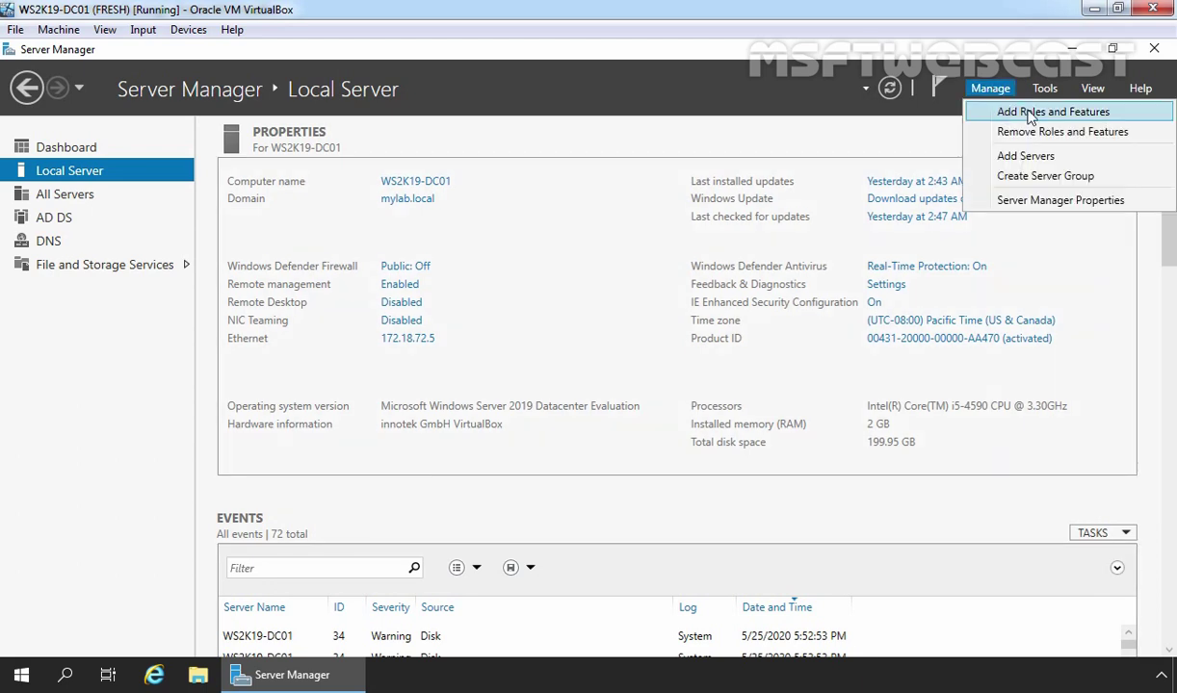
pyautogui.click(1030, 116)
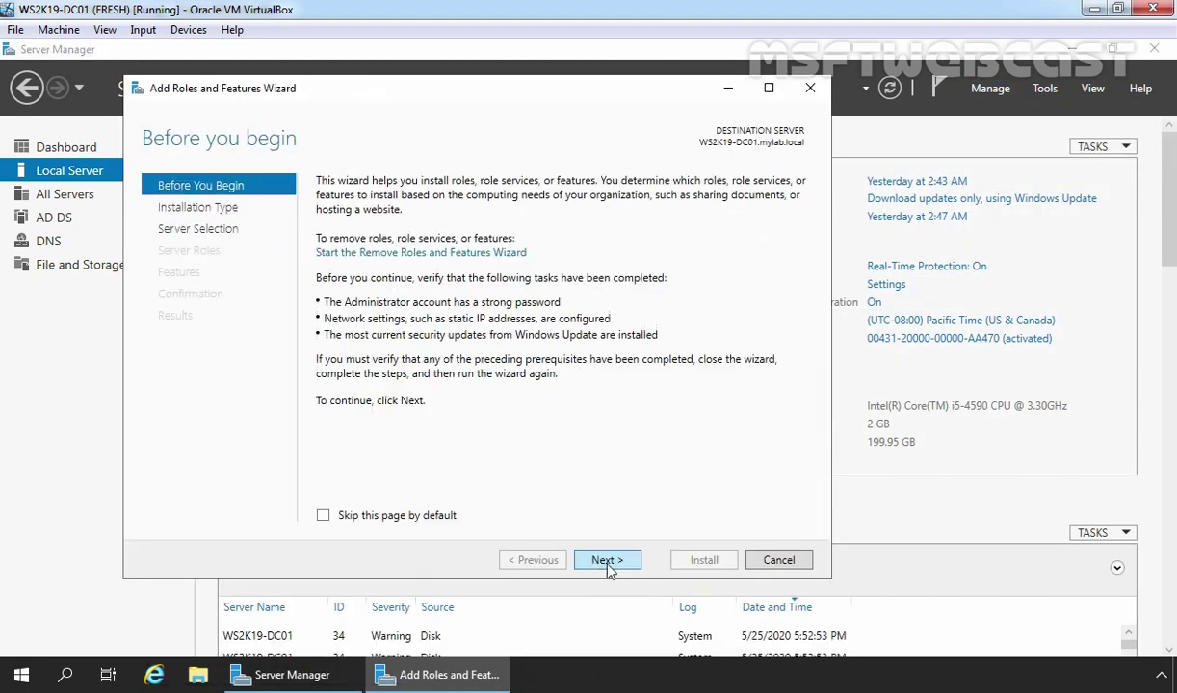
pyautogui.click(608, 565)
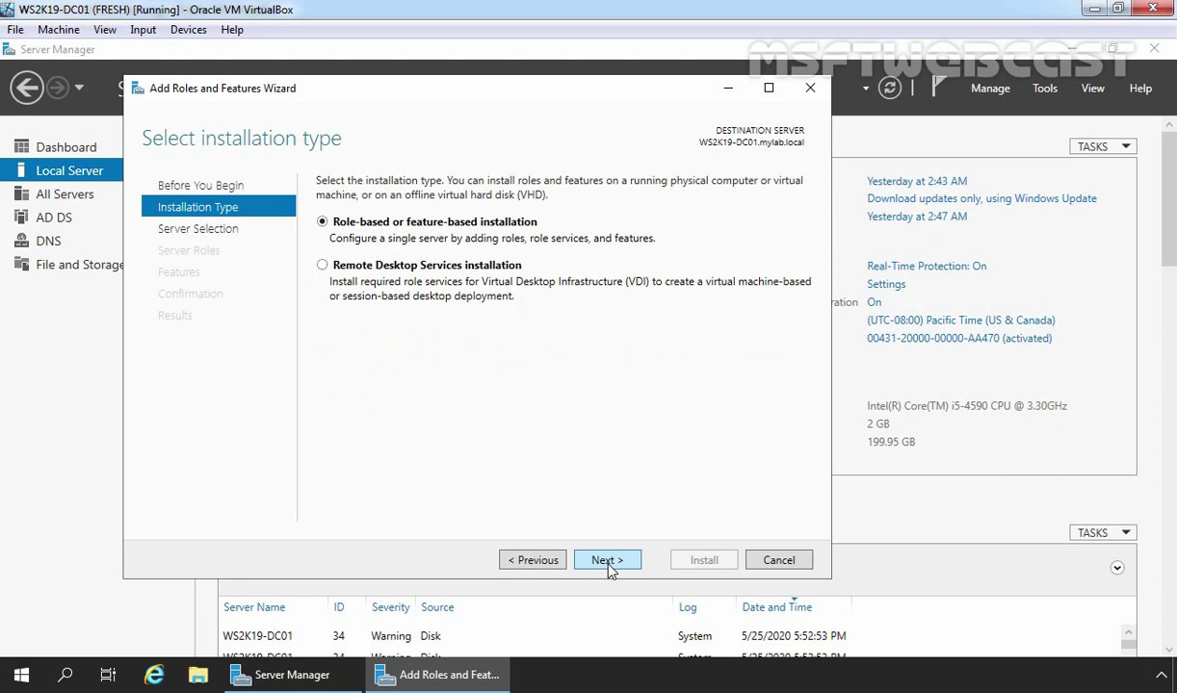
pyautogui.click(608, 566)
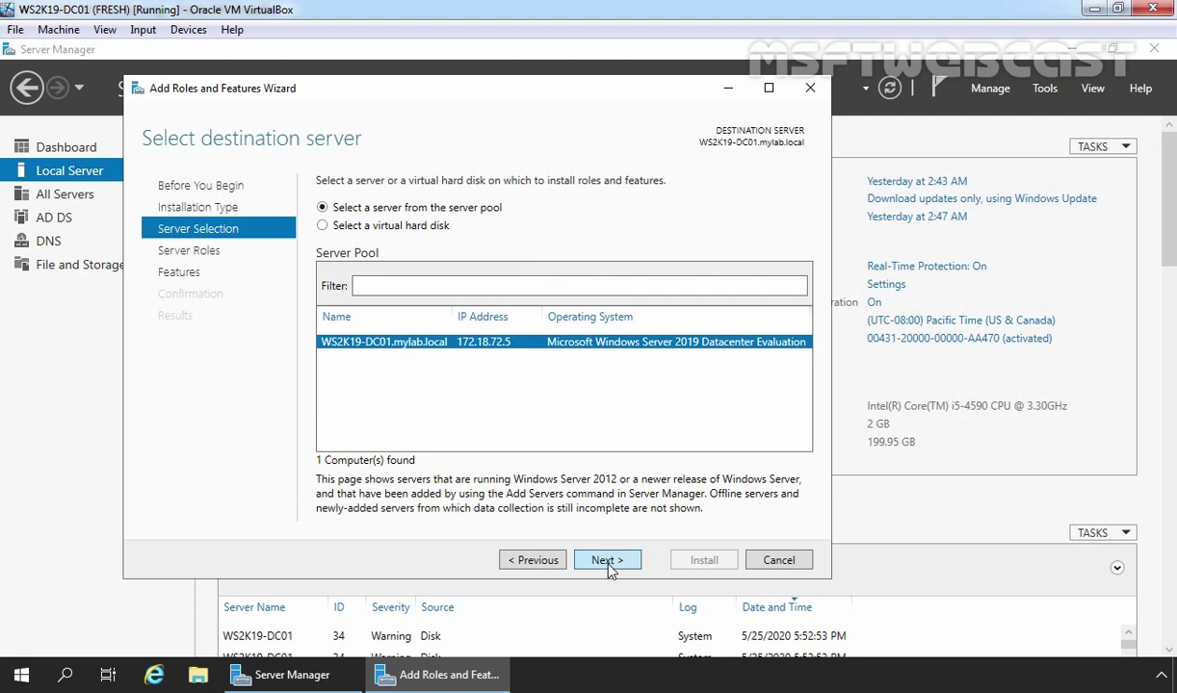
pyautogui.click(607, 566)
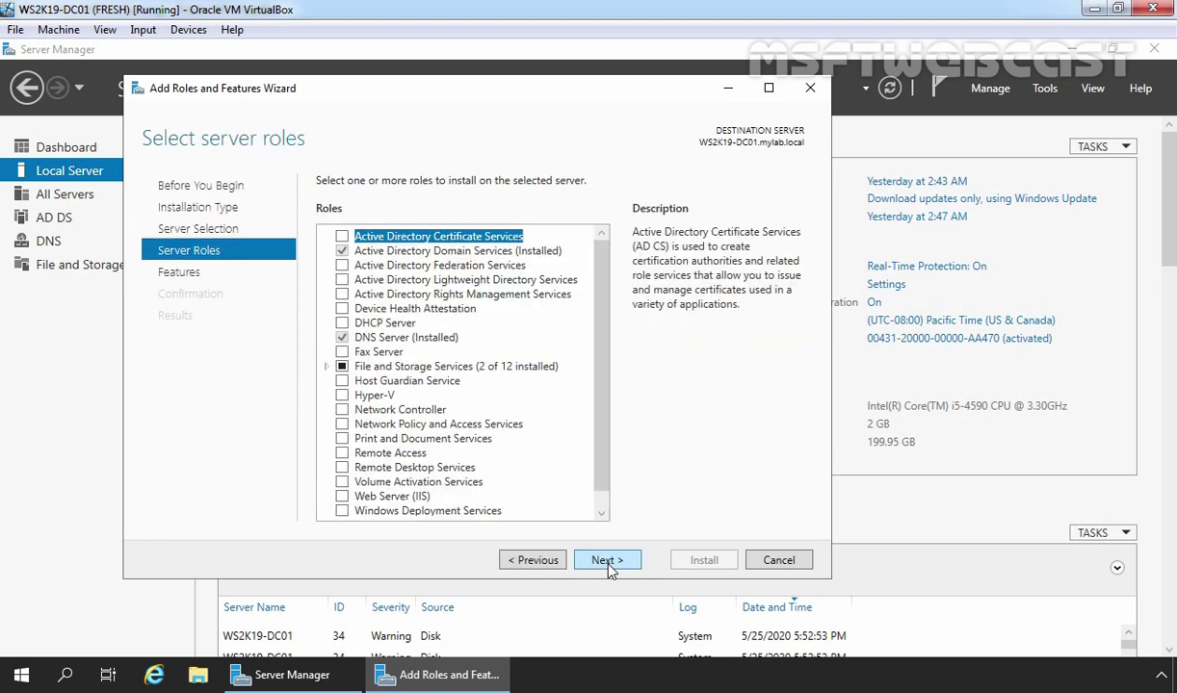
# Select Web Server (IIS) with its management tools plus the FTP Service role service, then install
pyautogui.click(386, 496)
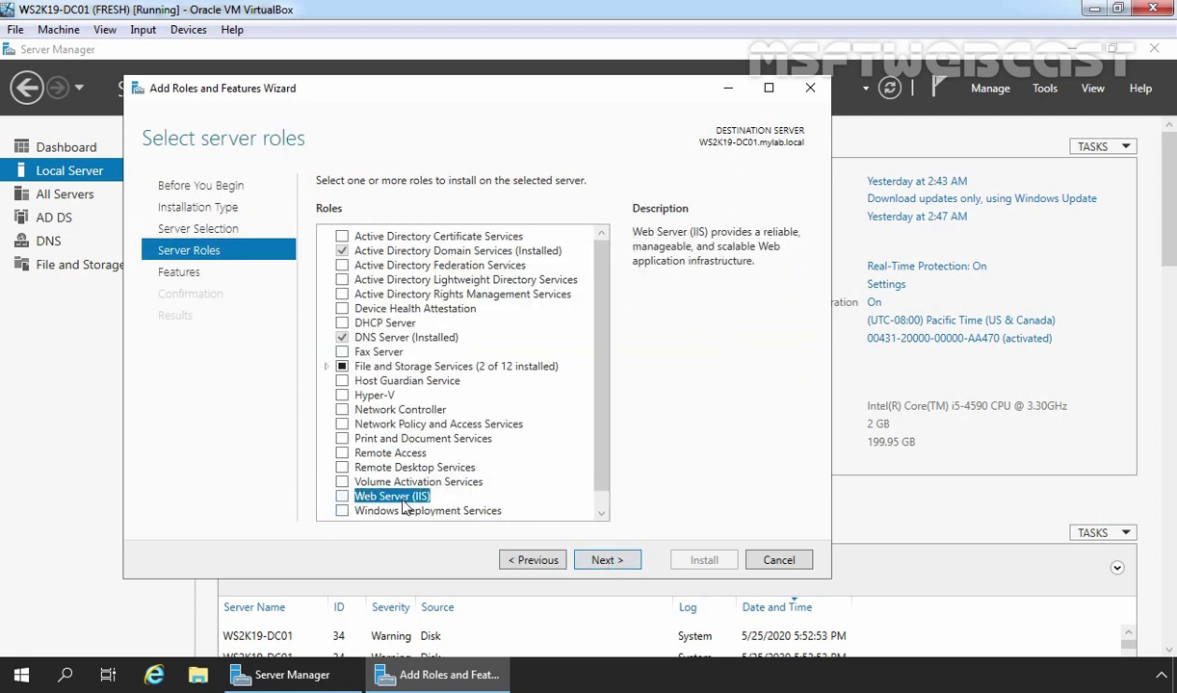
pyautogui.click(343, 497)
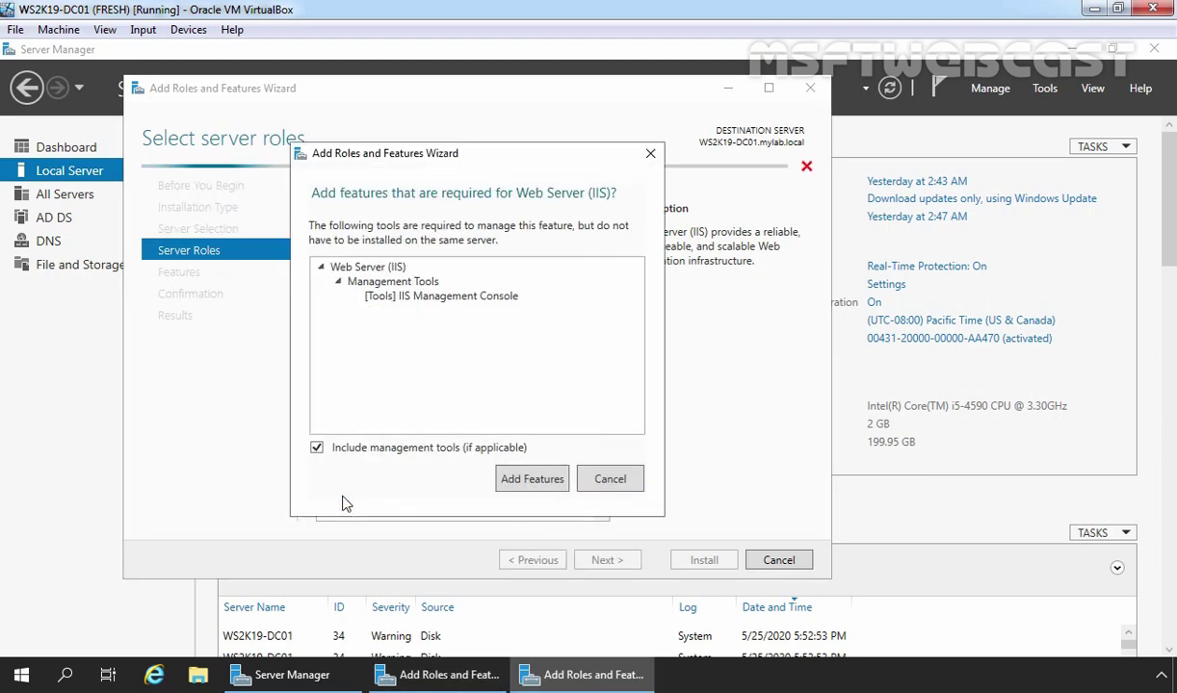
pyautogui.click(529, 479)
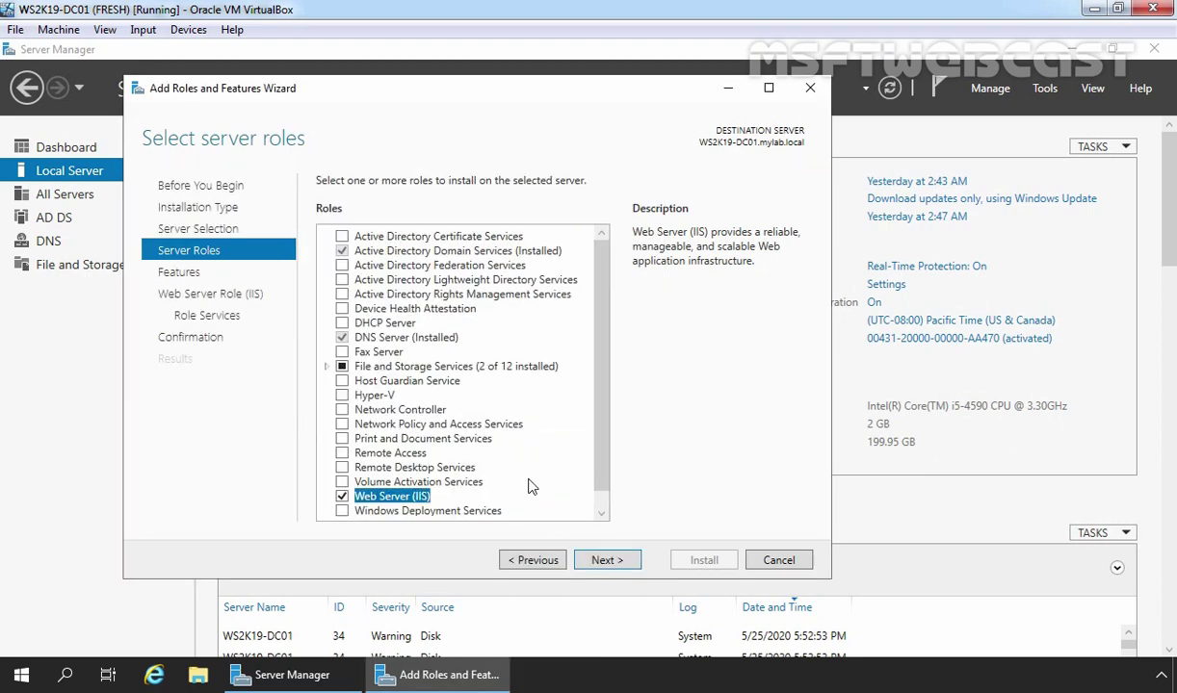
pyautogui.click(607, 562)
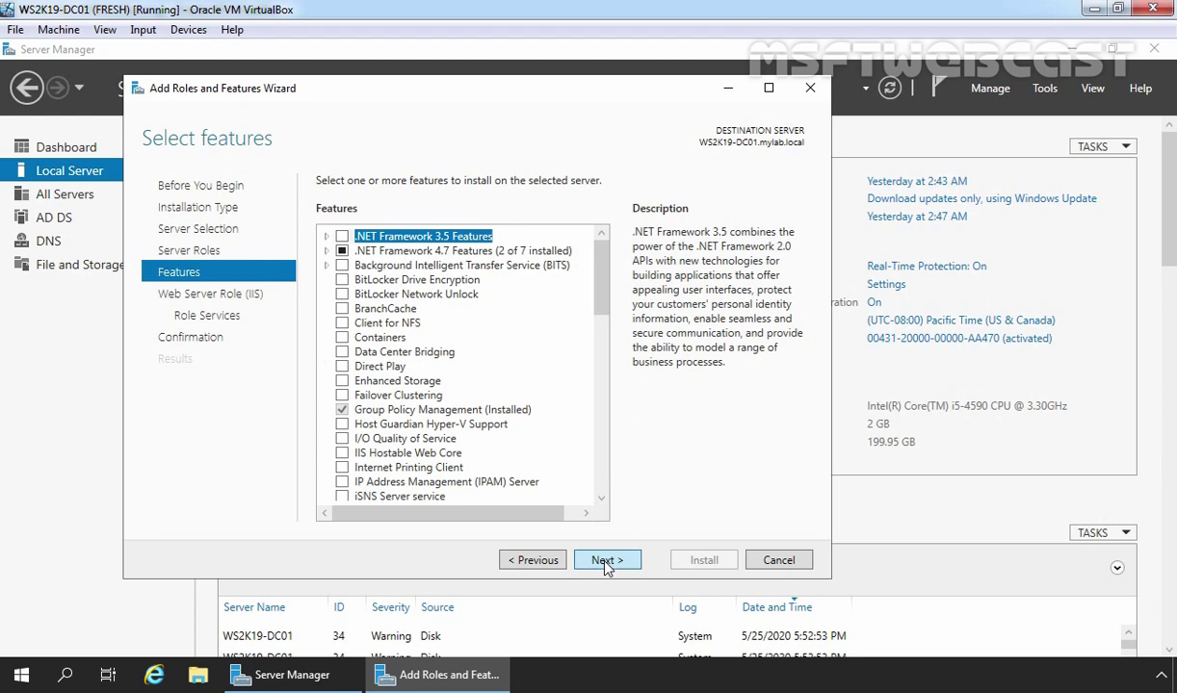
pyautogui.click(607, 561)
pyautogui.click(607, 562)
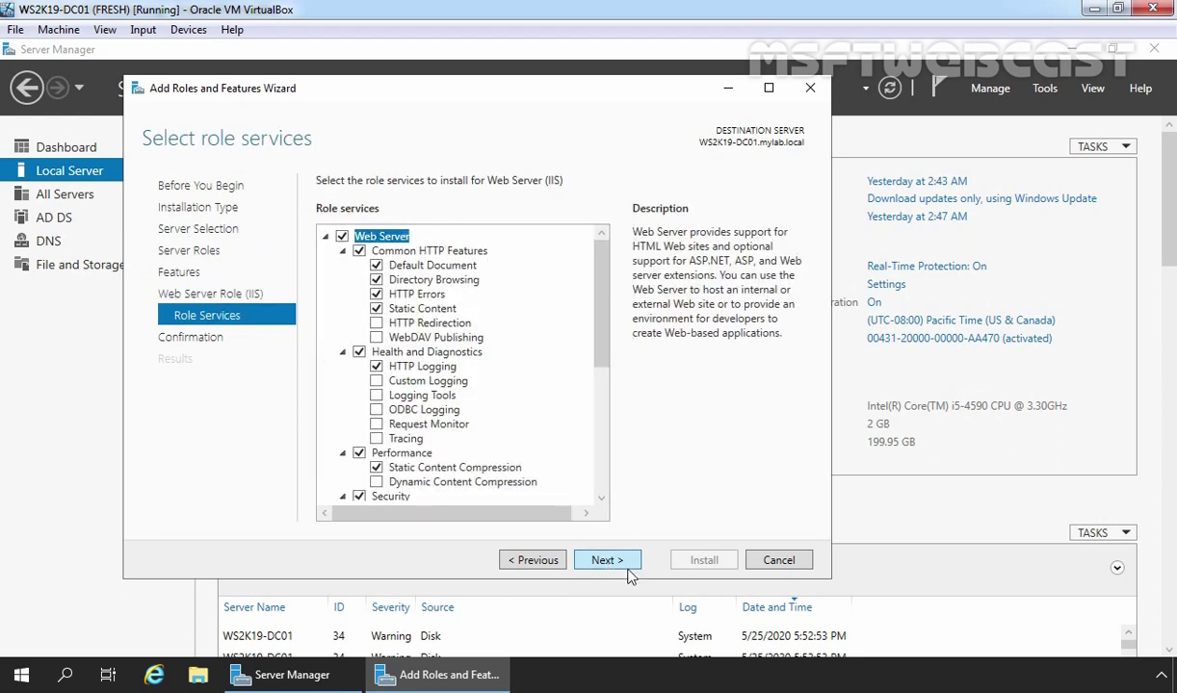
pyautogui.moveTo(598, 301); pyautogui.dragTo(598, 430)
pyautogui.click(358, 408)
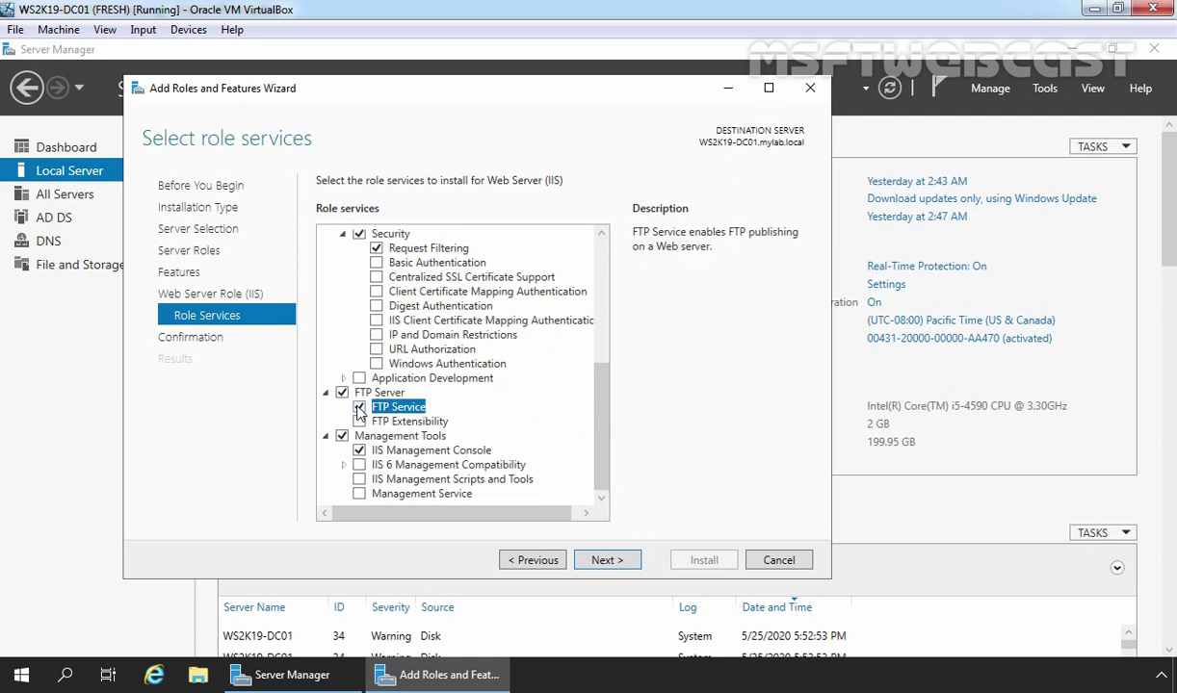
pyautogui.click(605, 567)
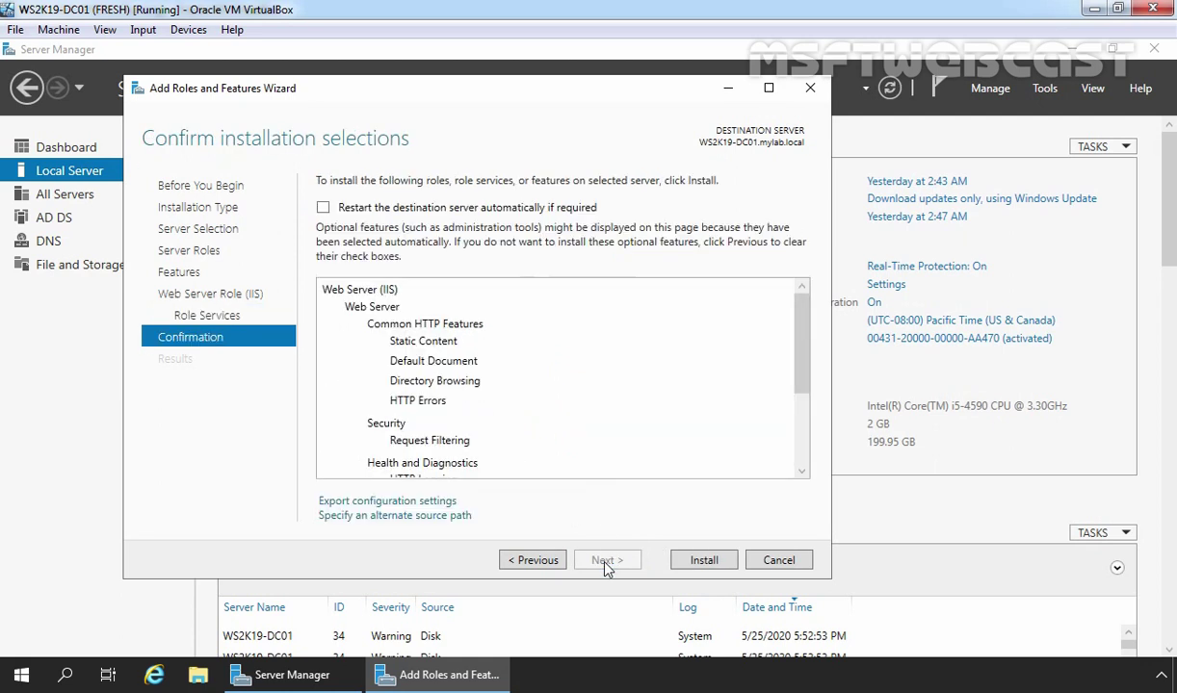
pyautogui.click(706, 564)
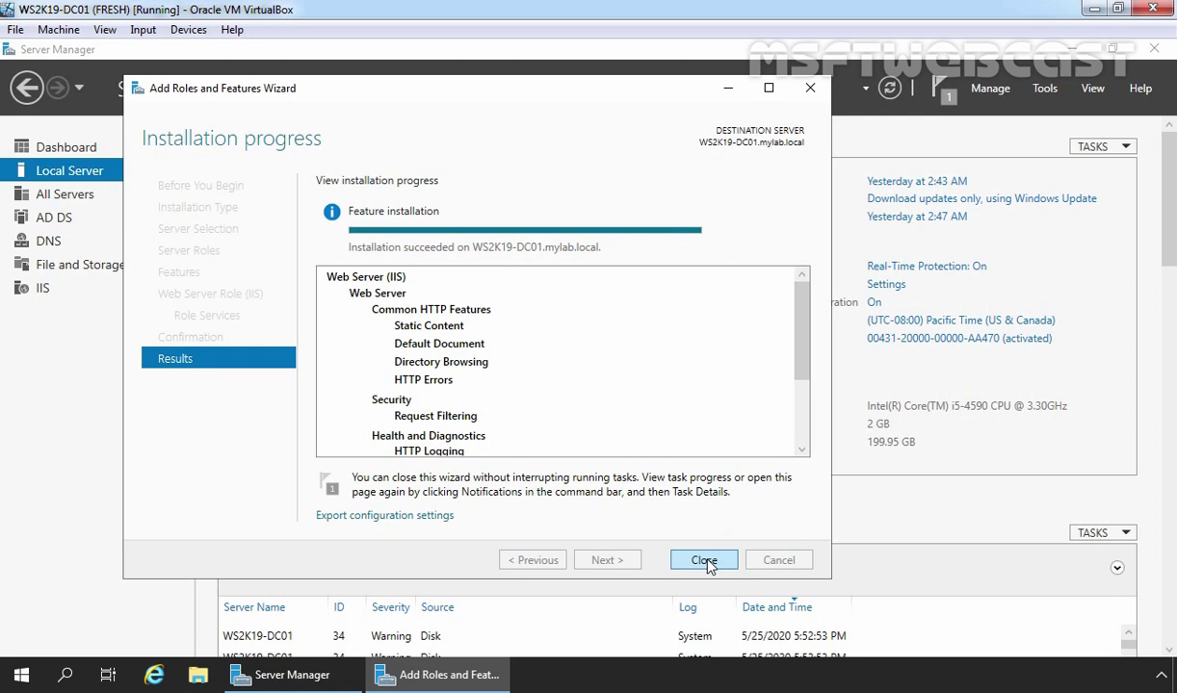
# Close the finished wizard, check TestOU's test users and TestUsers group in Active Directory, then minimize it
pyautogui.click(705, 562)
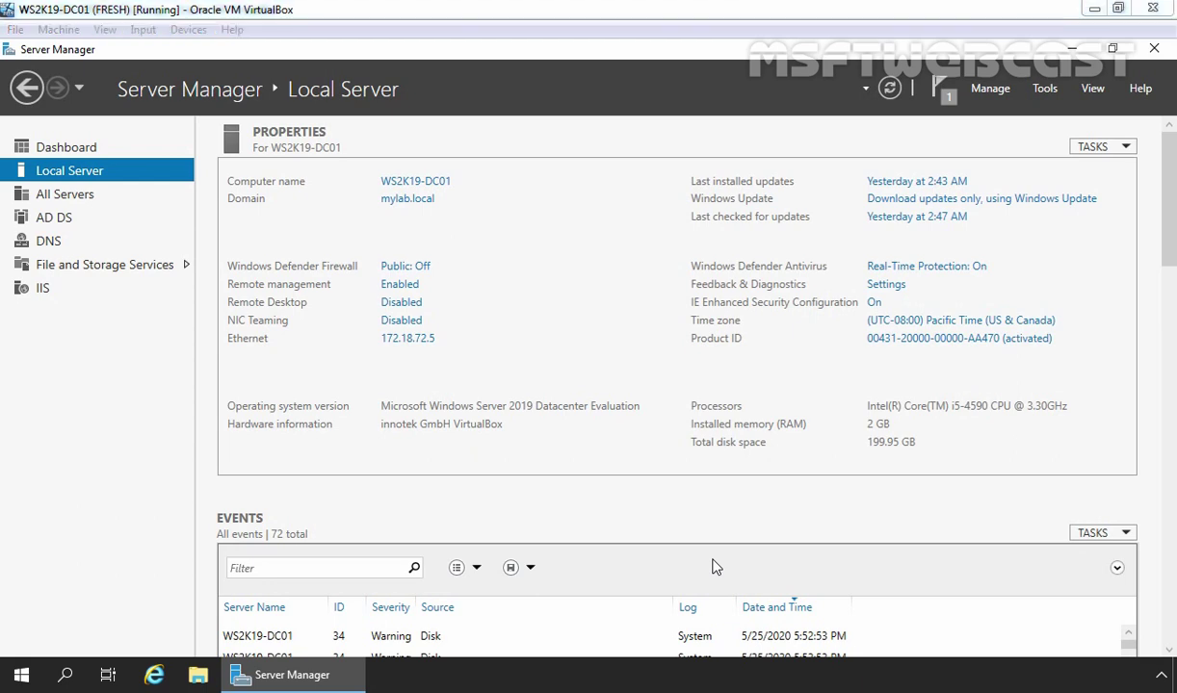
pyautogui.click(1045, 87)
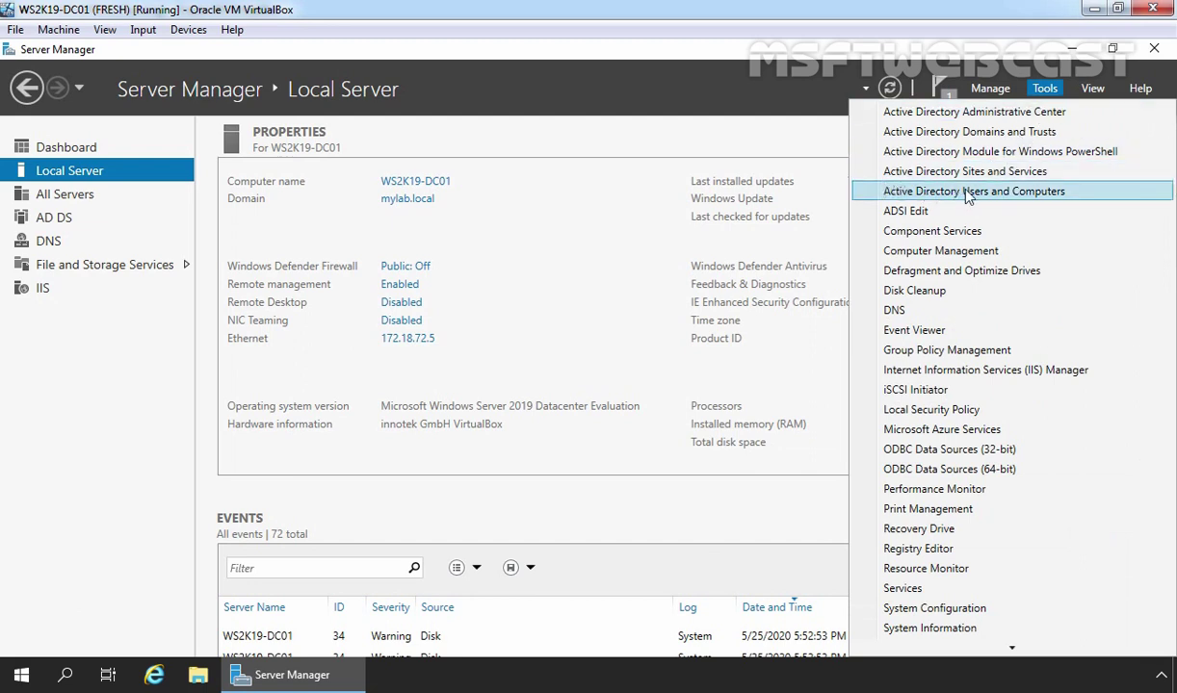
pyautogui.click(1029, 192)
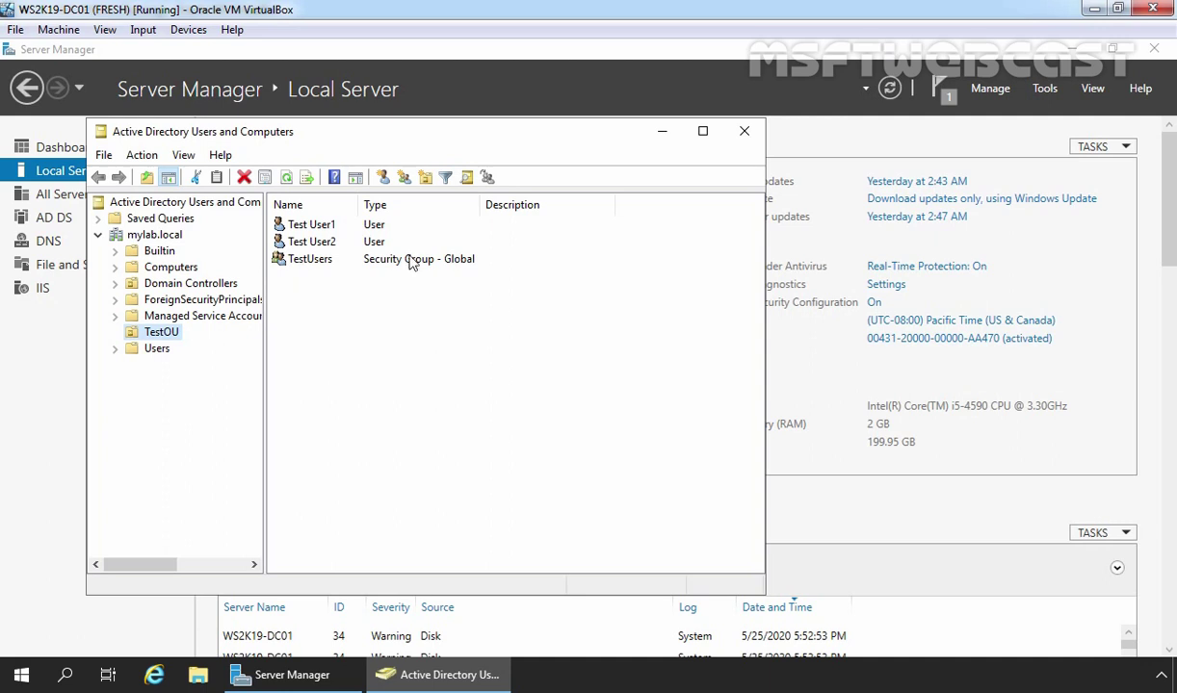
pyautogui.click(663, 135)
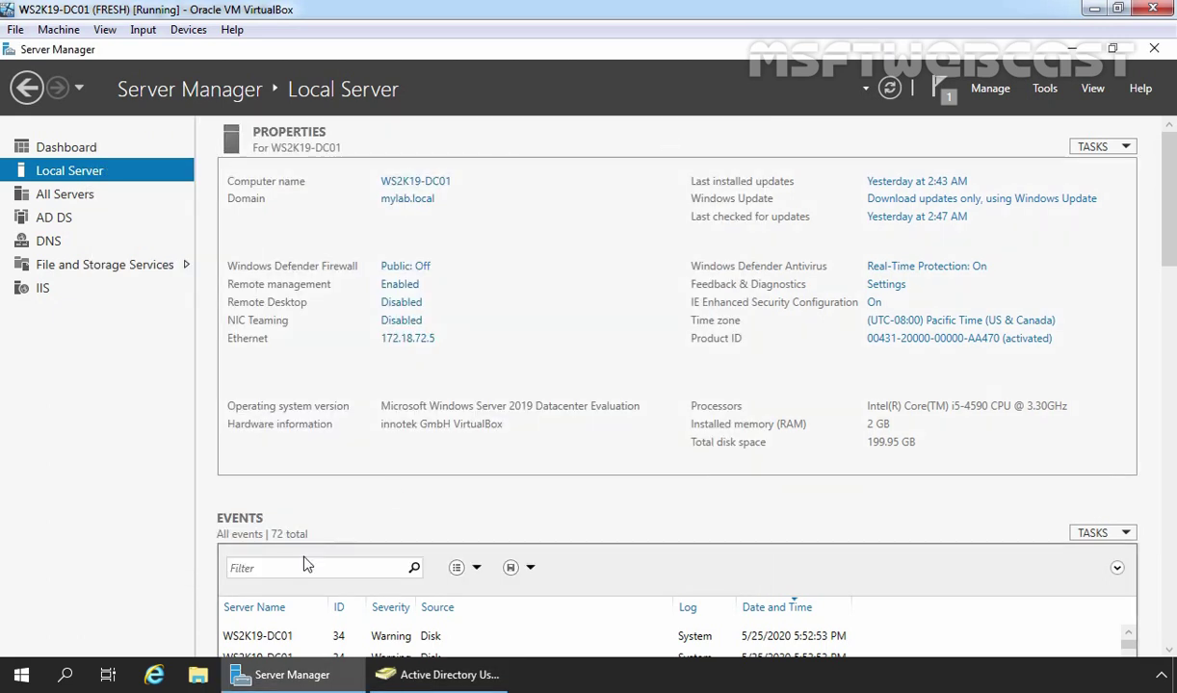
# Create a folder named FTP-ROOT on New Volume (D:) and open its Properties
pyautogui.click(201, 675)
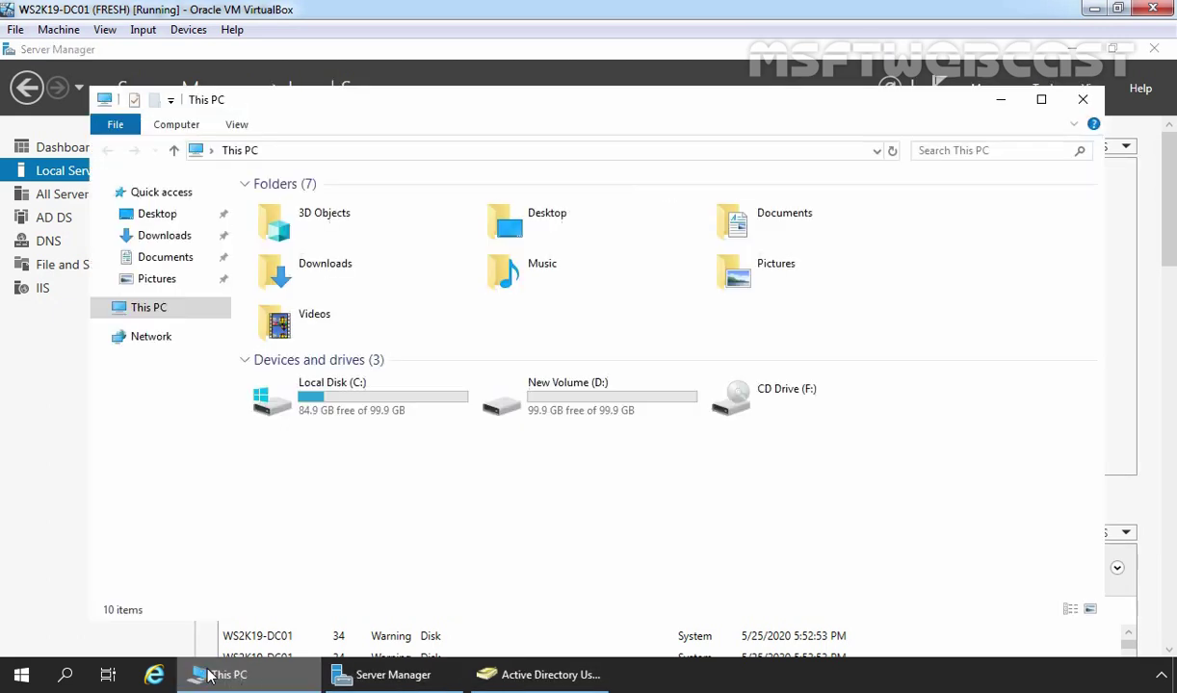
pyautogui.doubleClick(574, 417)
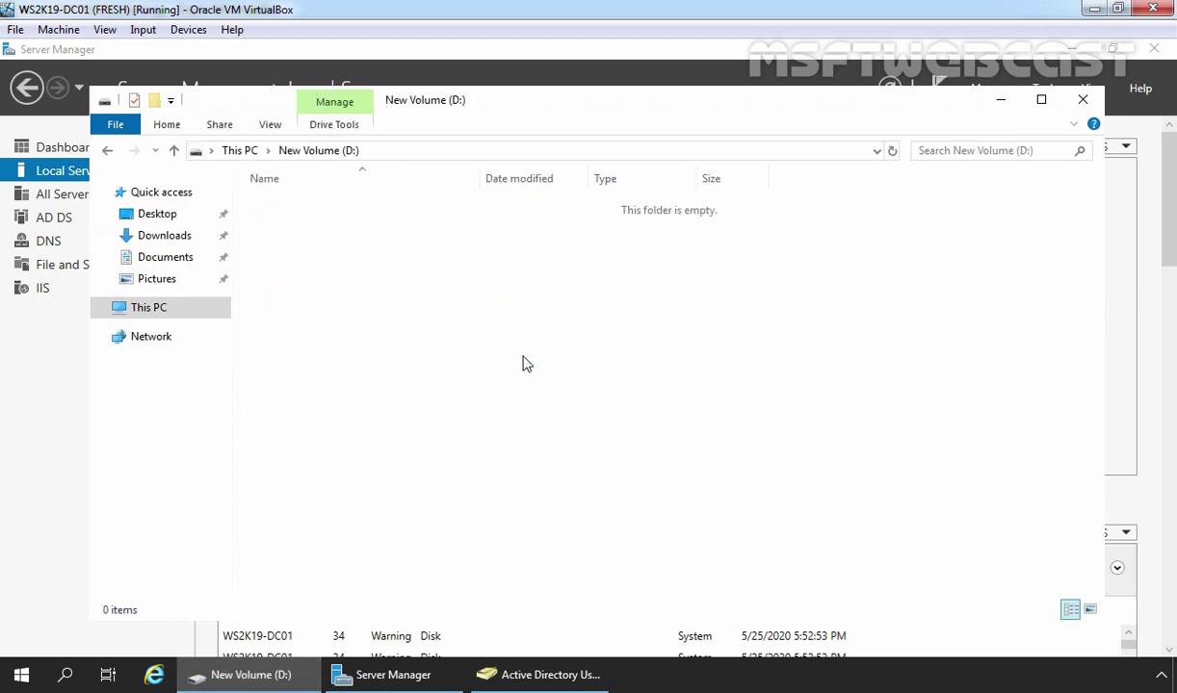
pyautogui.hotkey('ctrl', 'shift', 'n')
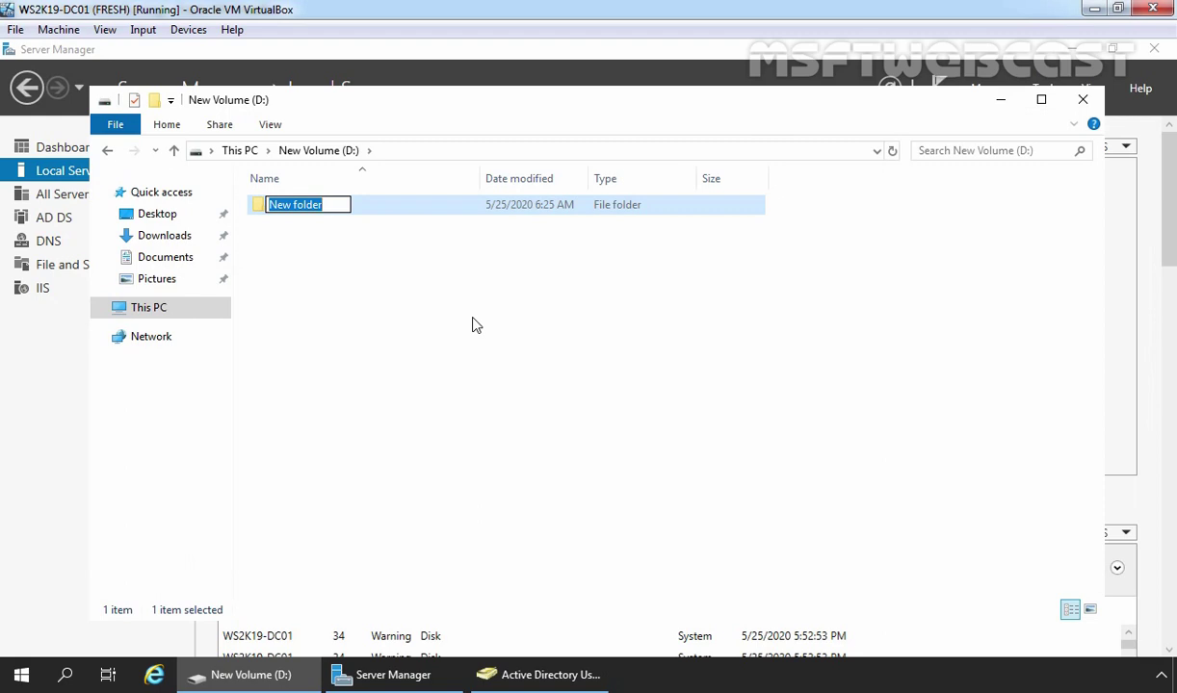
pyautogui.write('FTP-ROOT')
pyautogui.press('Return')
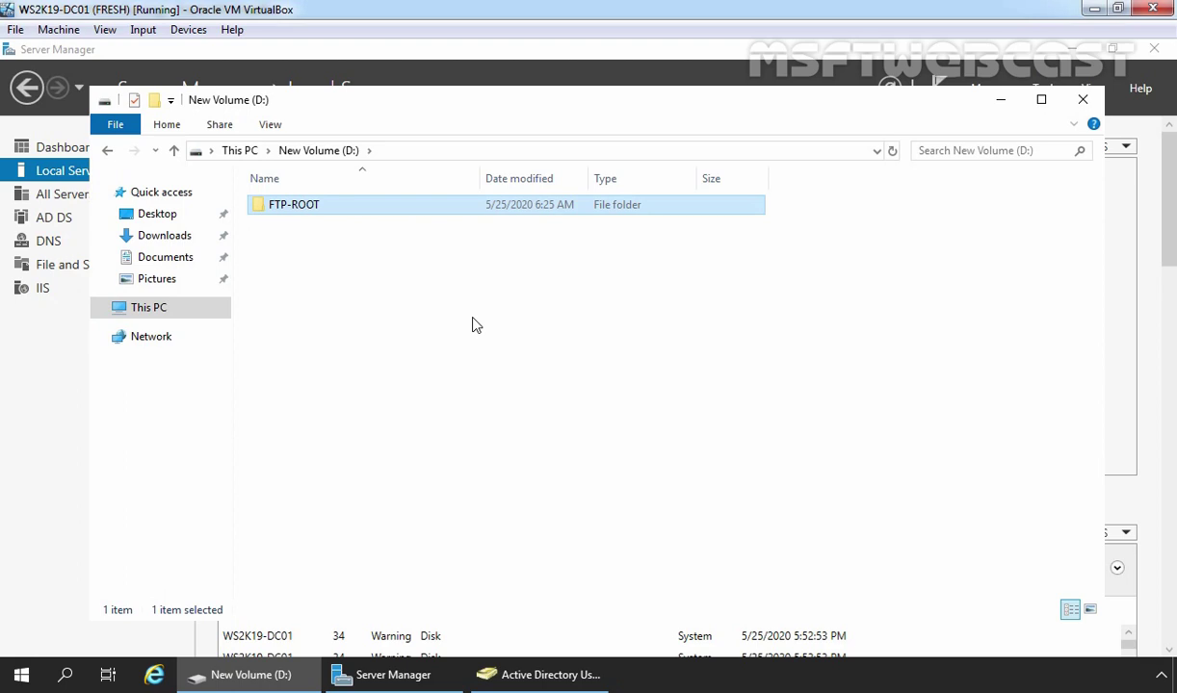
pyautogui.rightClick(306, 206)
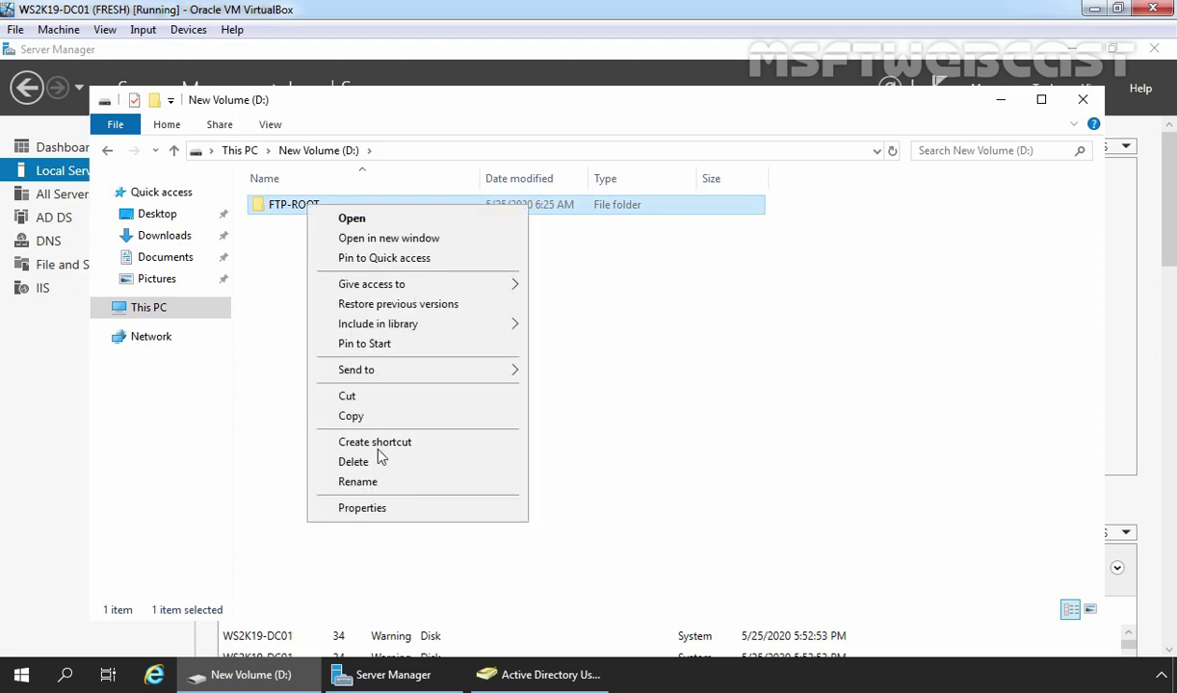
pyautogui.click(393, 510)
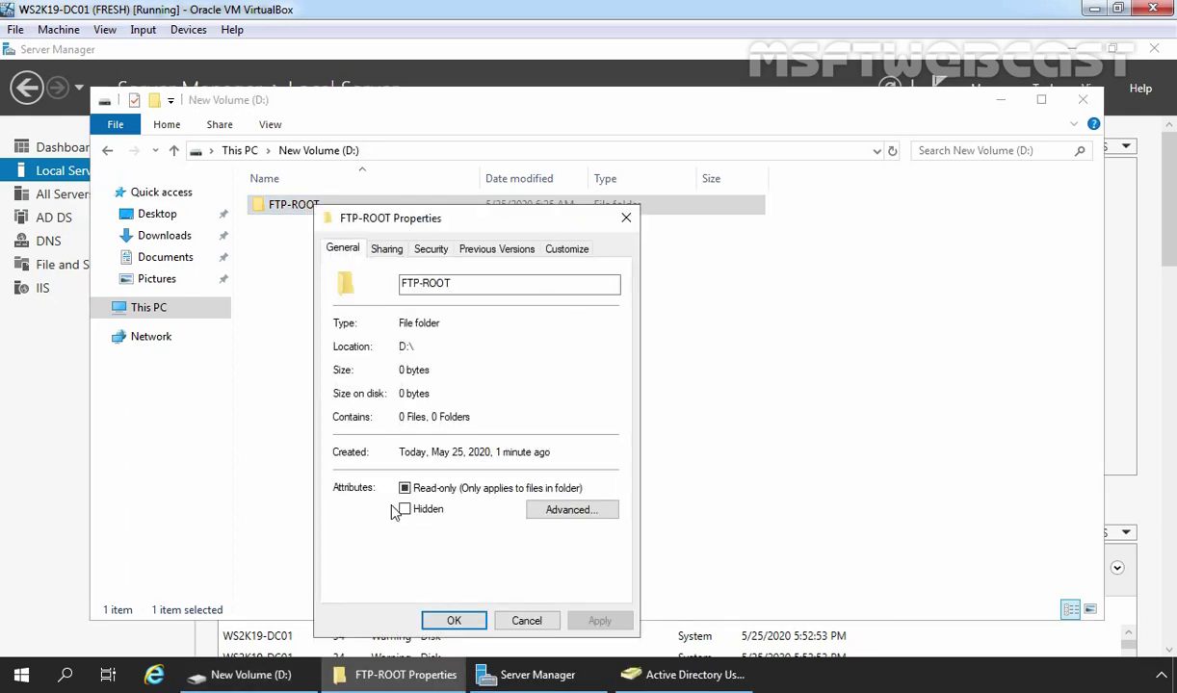
# Disable permission inheritance on FTP-ROOT, converting inherited permissions to explicit entries
pyautogui.click(424, 248)
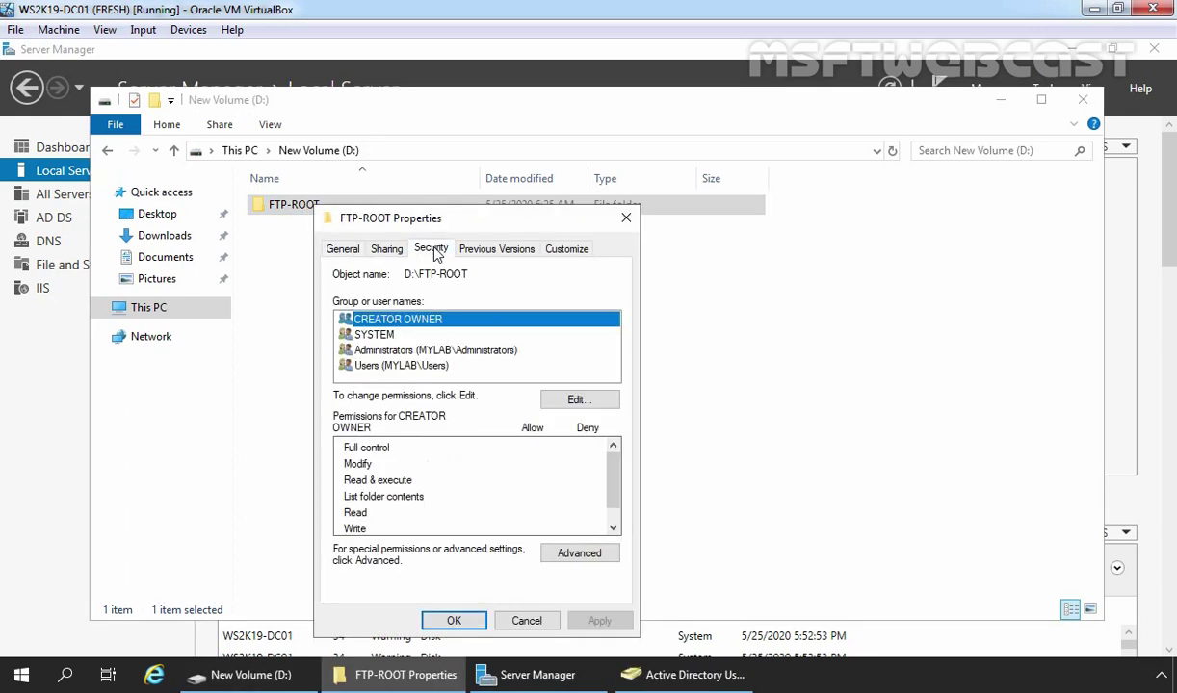
pyautogui.click(579, 555)
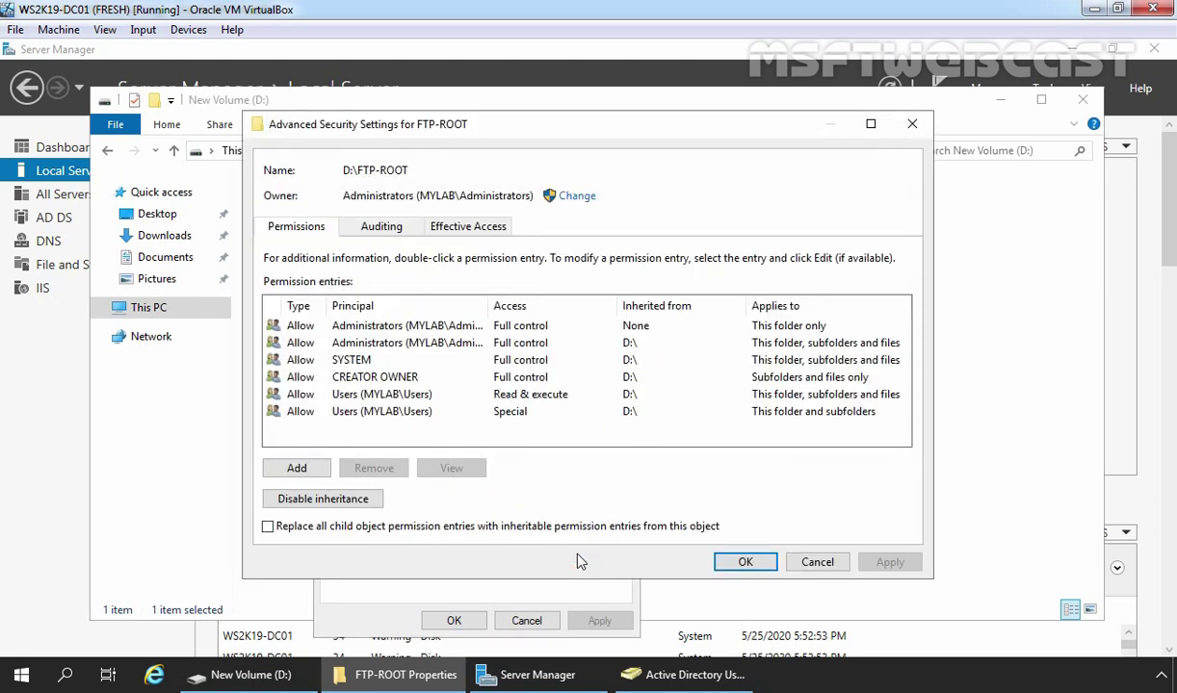
pyautogui.click(293, 501)
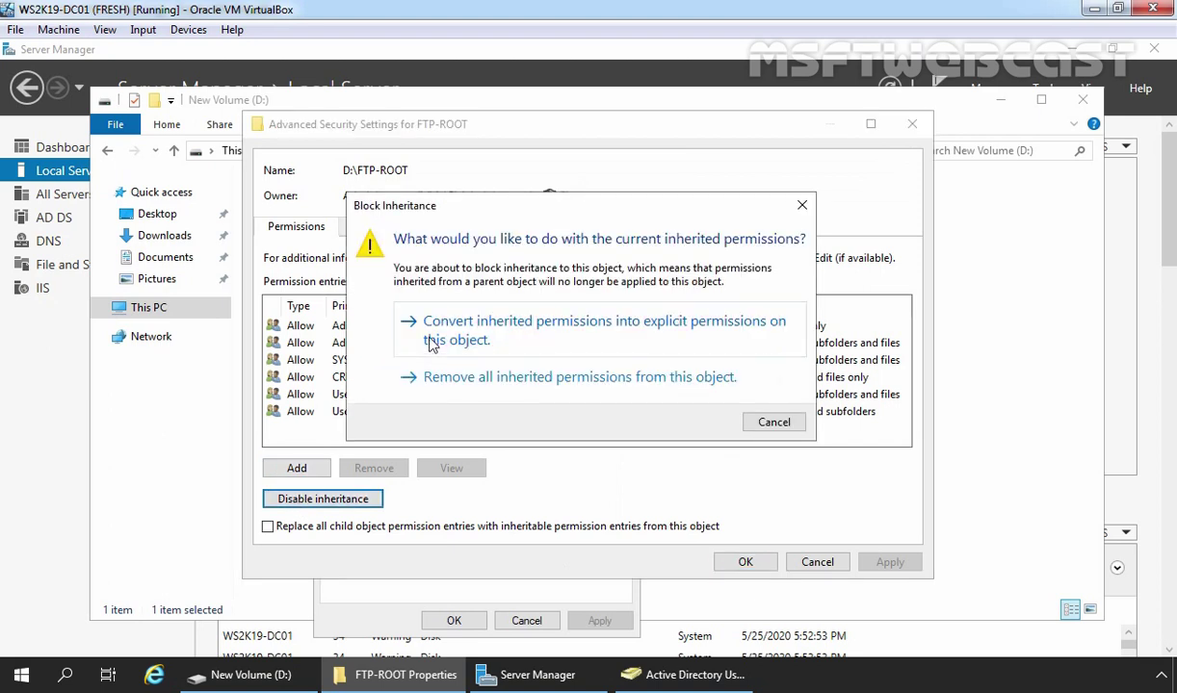
pyautogui.click(431, 342)
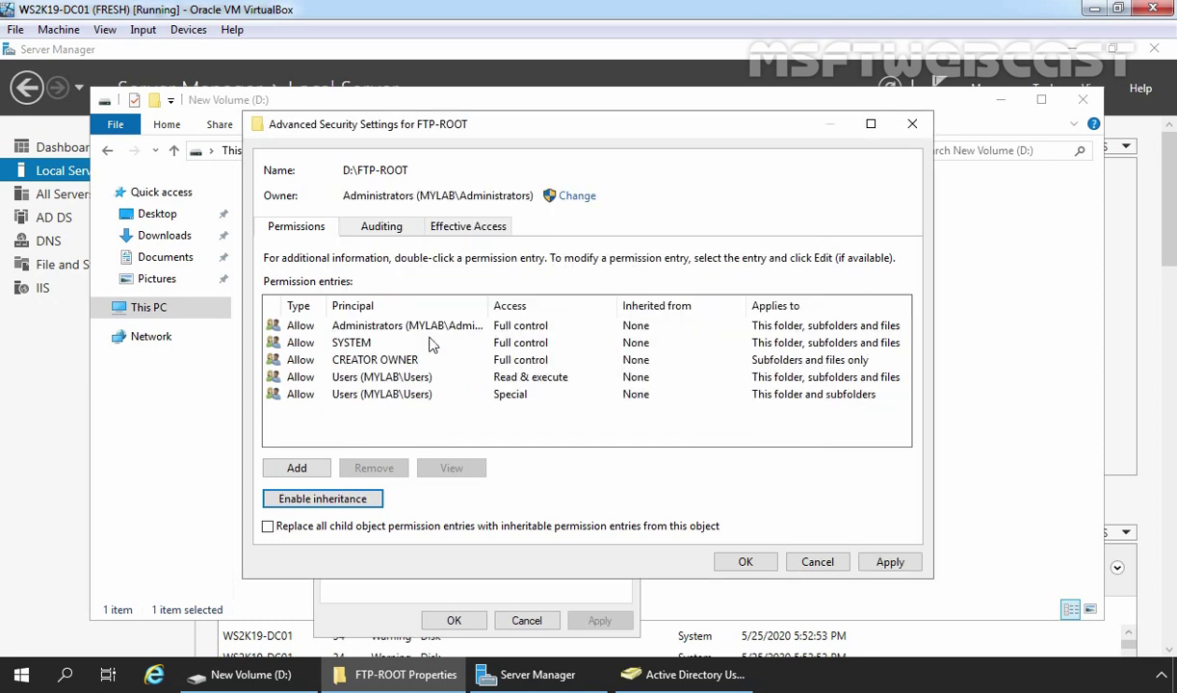
# Remove both Users entries (Read & execute and Special) from FTP-ROOT's permissions
pyautogui.click(370, 377)
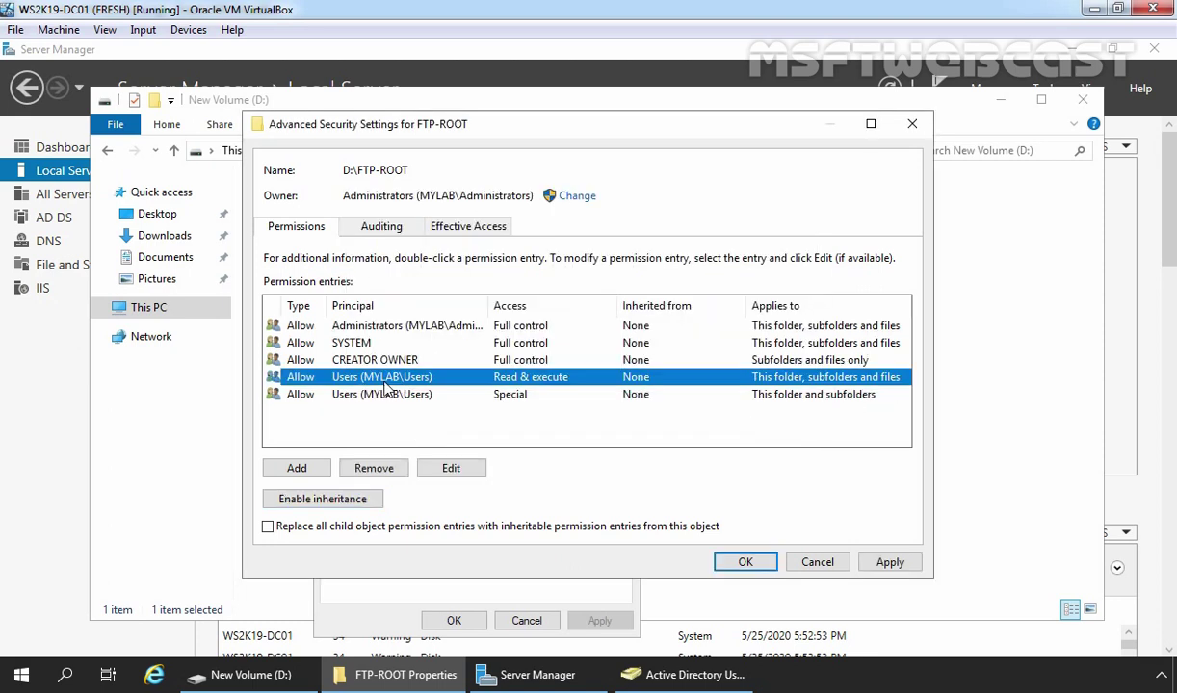
pyautogui.click(370, 466)
pyautogui.click(351, 378)
pyautogui.click(376, 469)
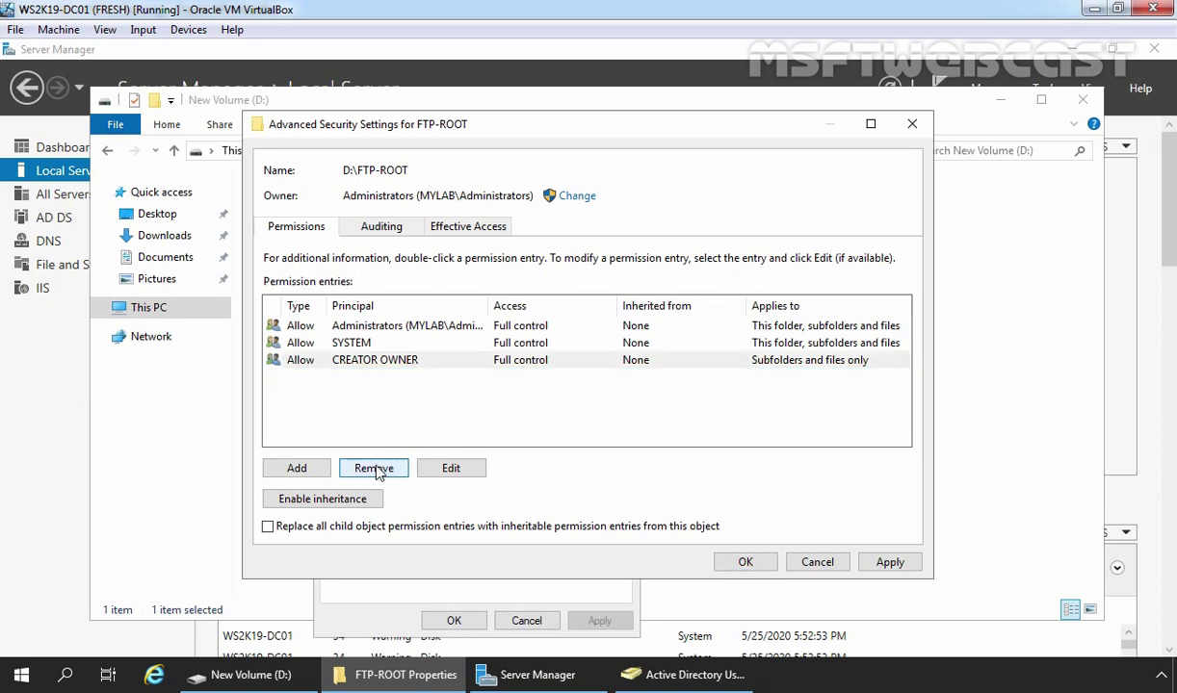
# Add a new permission entry for FTP-ROOT with the TestUsers group as principal
pyautogui.click(297, 470)
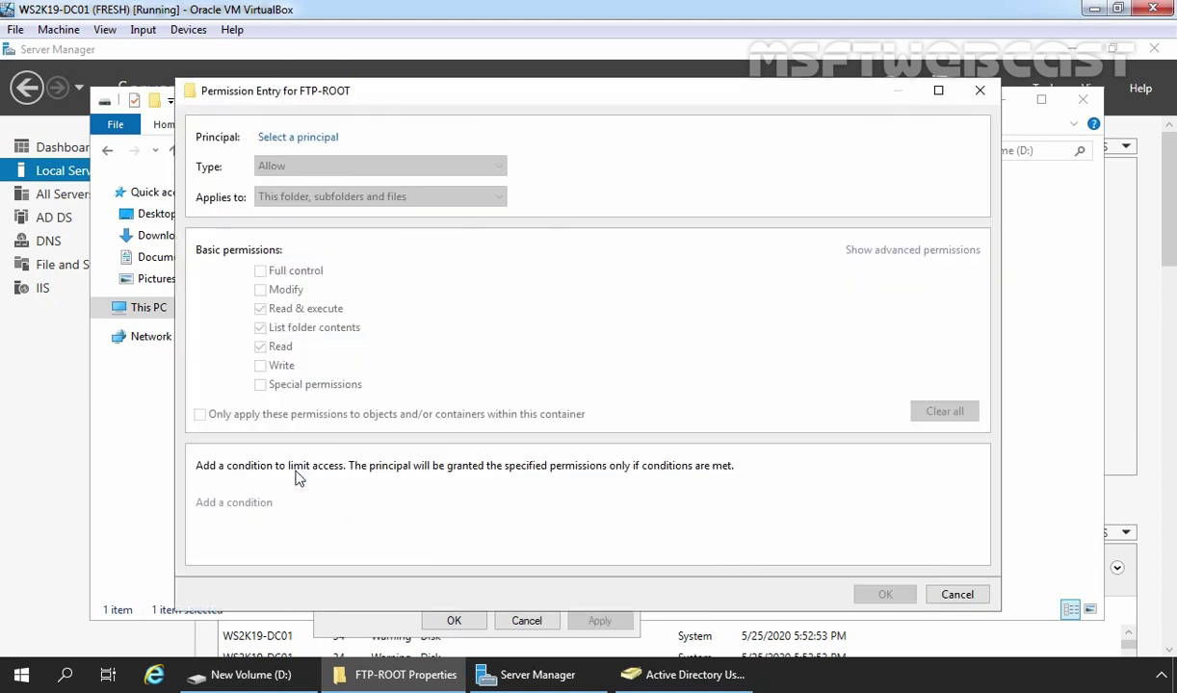
pyautogui.click(285, 139)
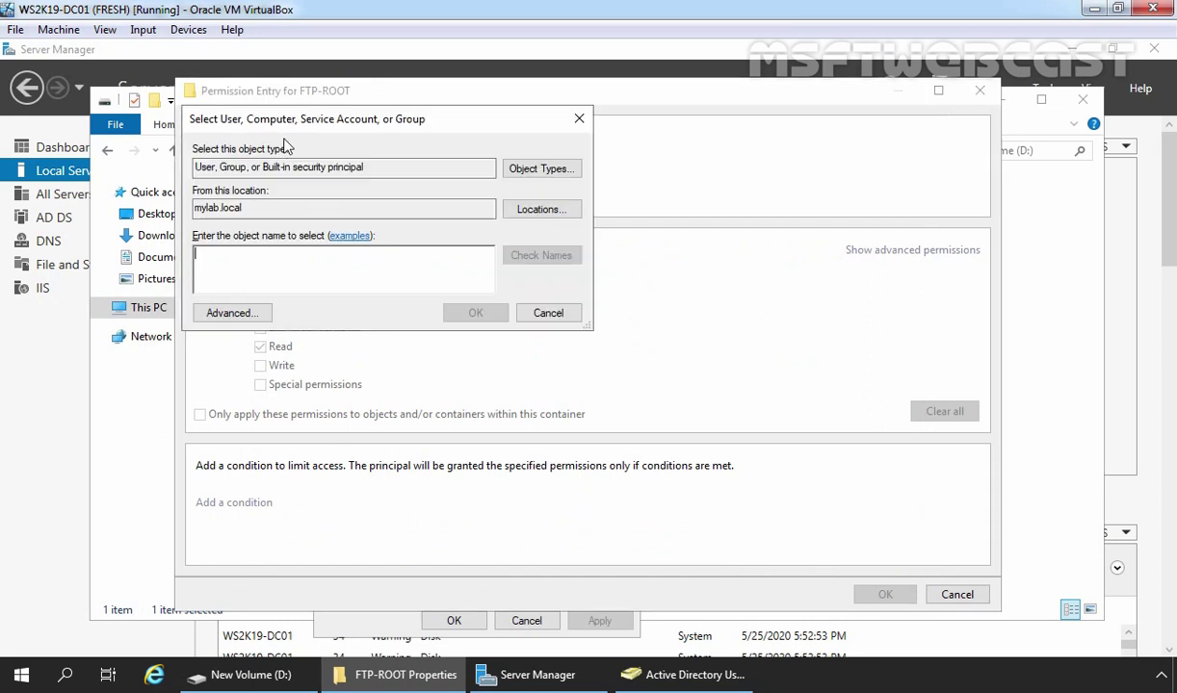
pyautogui.click(221, 310)
pyautogui.click(608, 312)
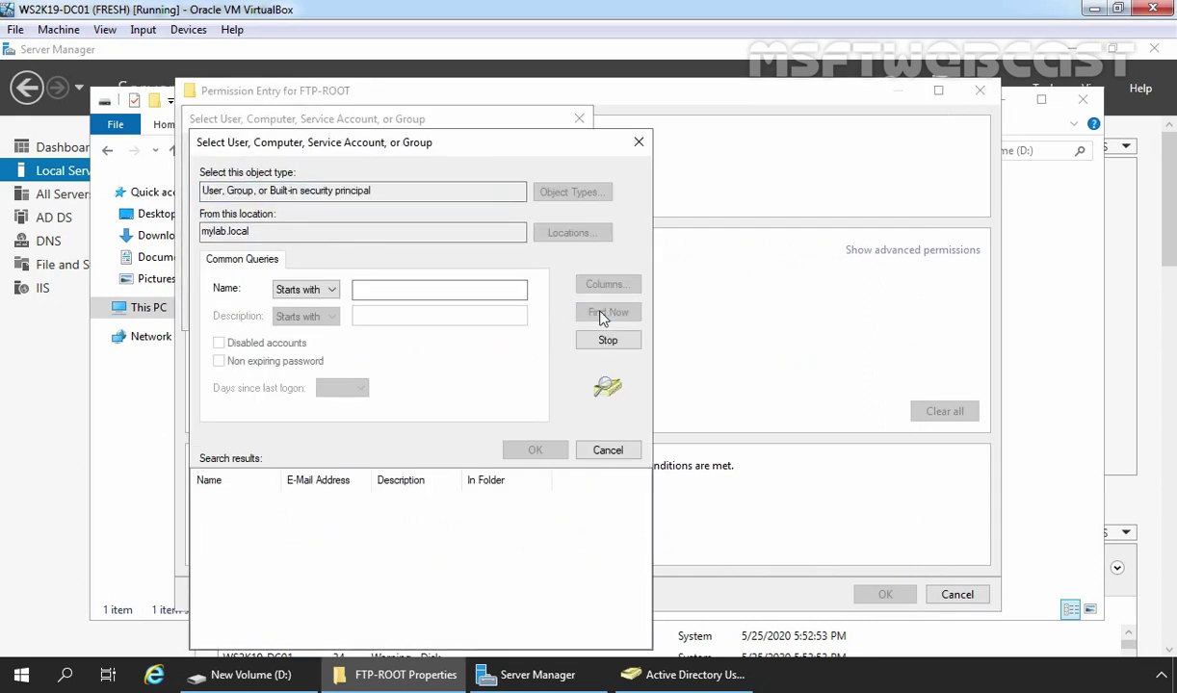
pyautogui.scroll(-5, 352, 510)
pyautogui.scroll(-20, 352, 511)
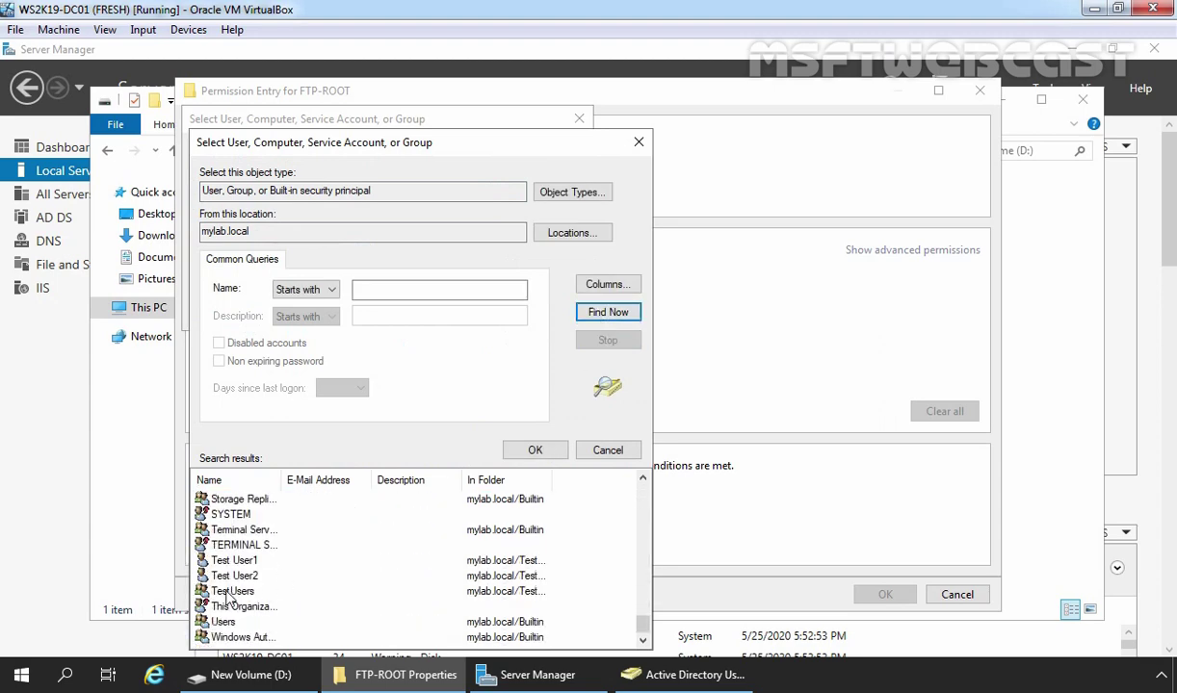
pyautogui.doubleClick(231, 591)
pyautogui.click(476, 312)
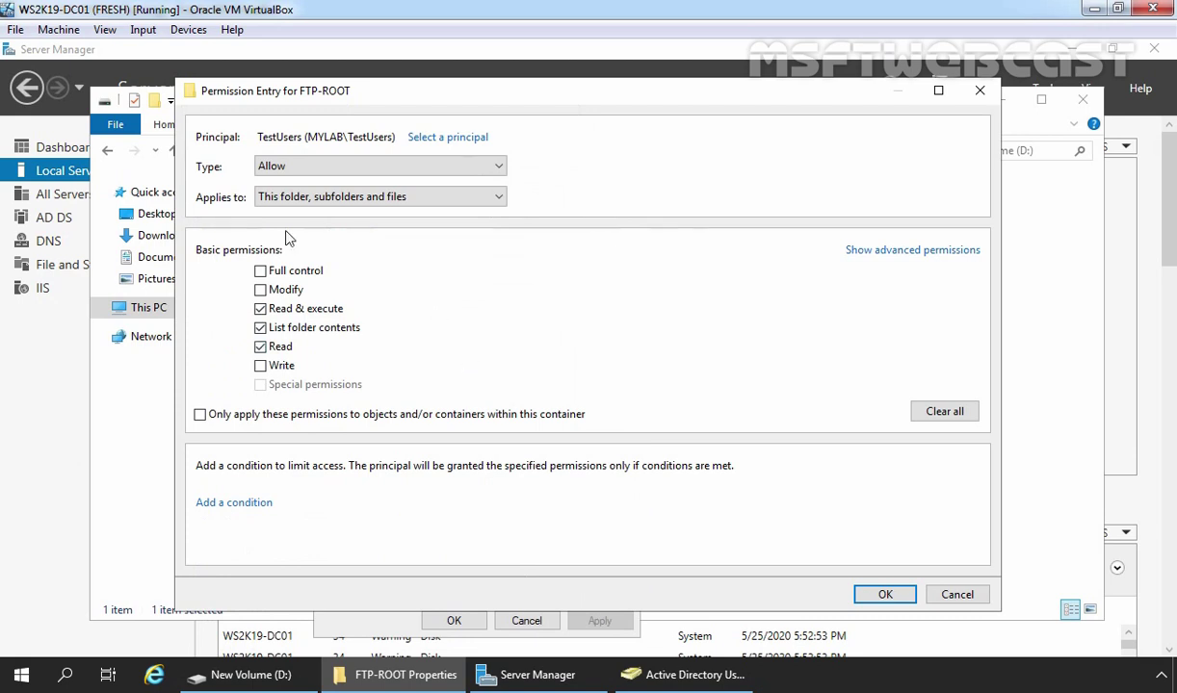
# Limit the TestUsers entry to this folder only, add Create folders / append data, and save it
pyautogui.click(499, 198)
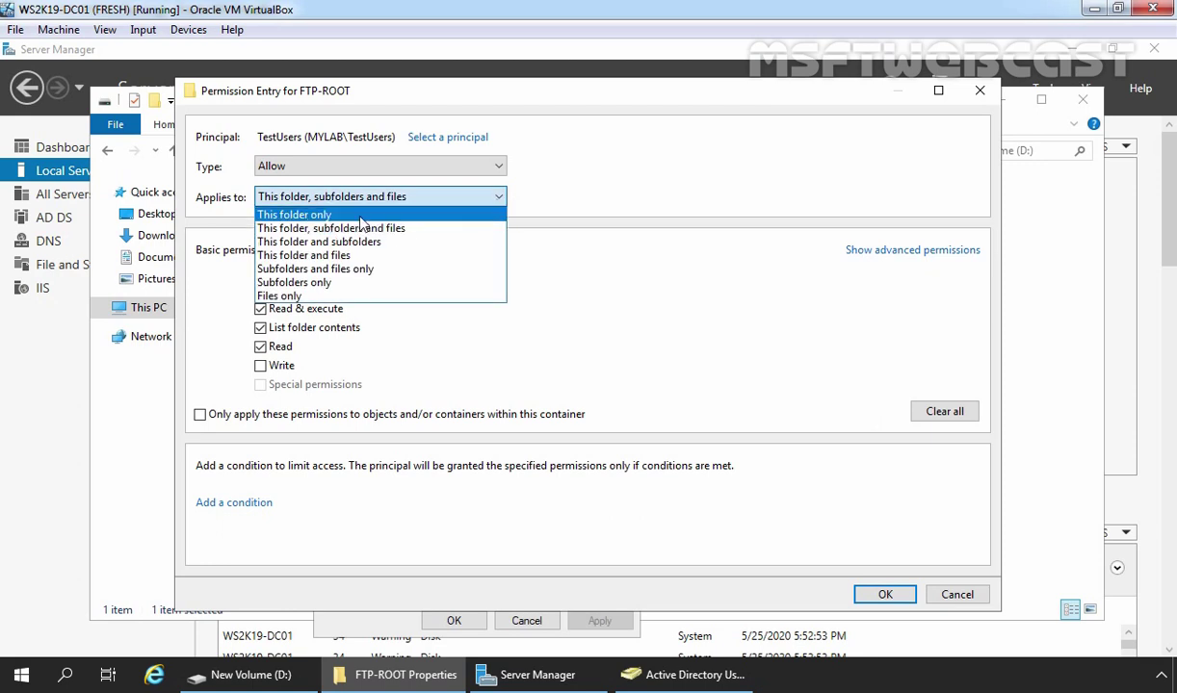
pyautogui.click(348, 215)
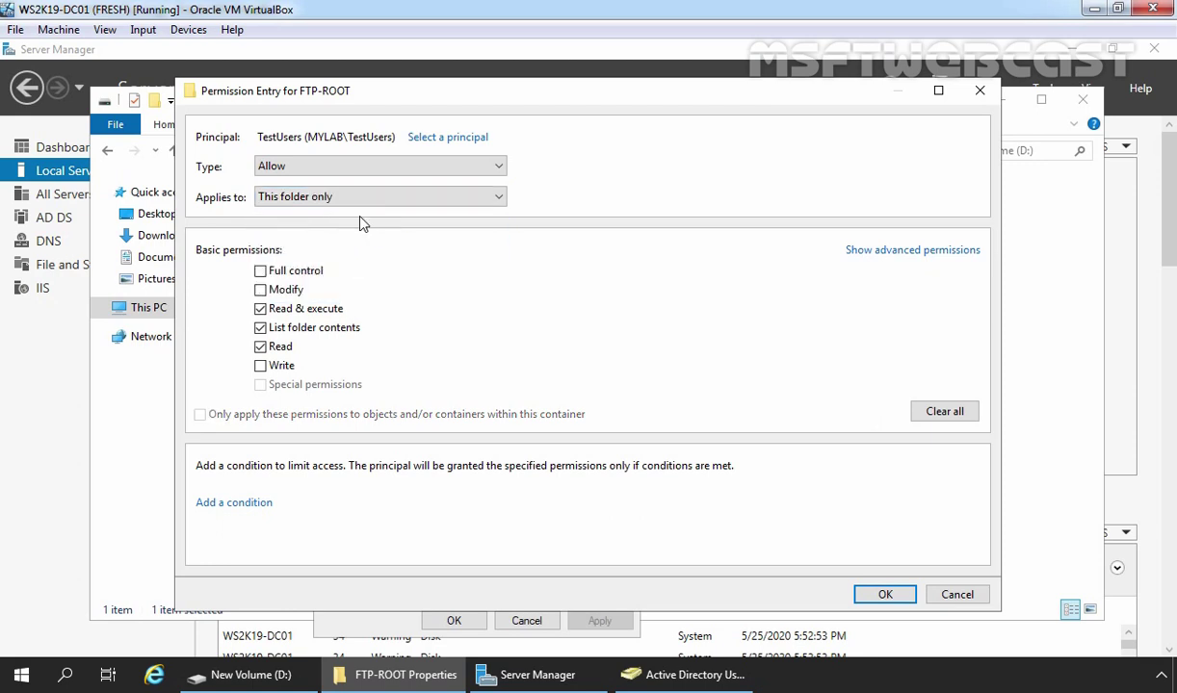
pyautogui.click(875, 253)
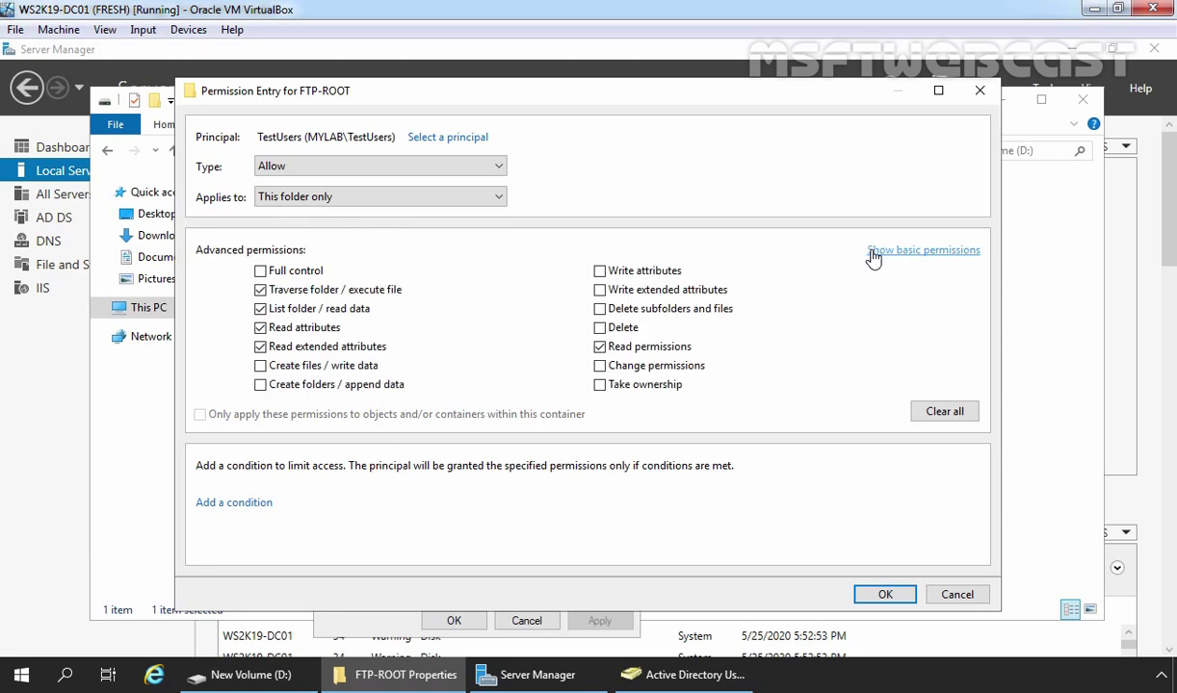
pyautogui.click(261, 385)
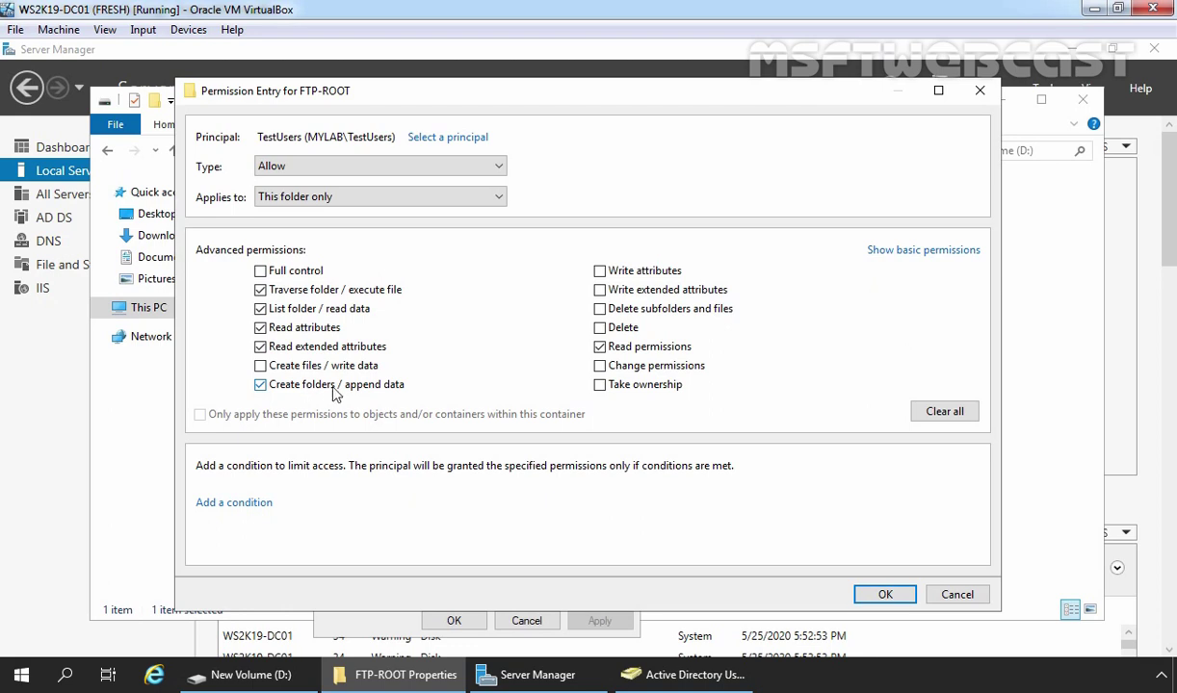
pyautogui.click(885, 594)
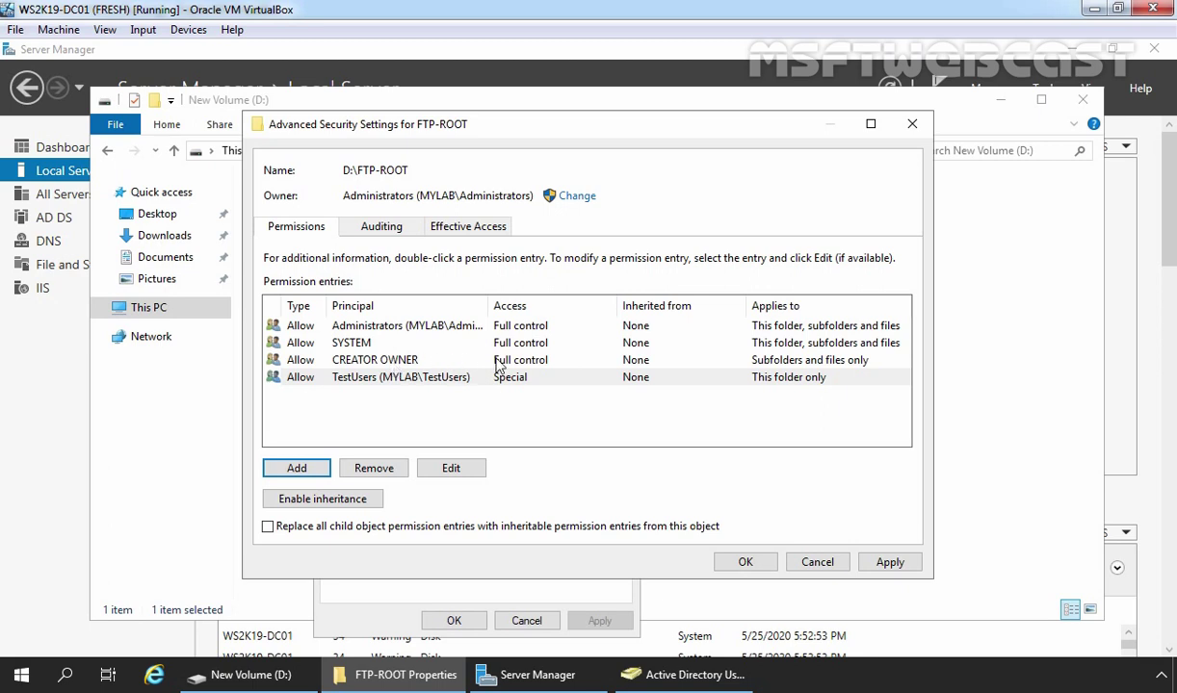
# Apply and save FTP-ROOT's permission changes, close its dialogs, and minimize File Explorer
pyautogui.click(889, 564)
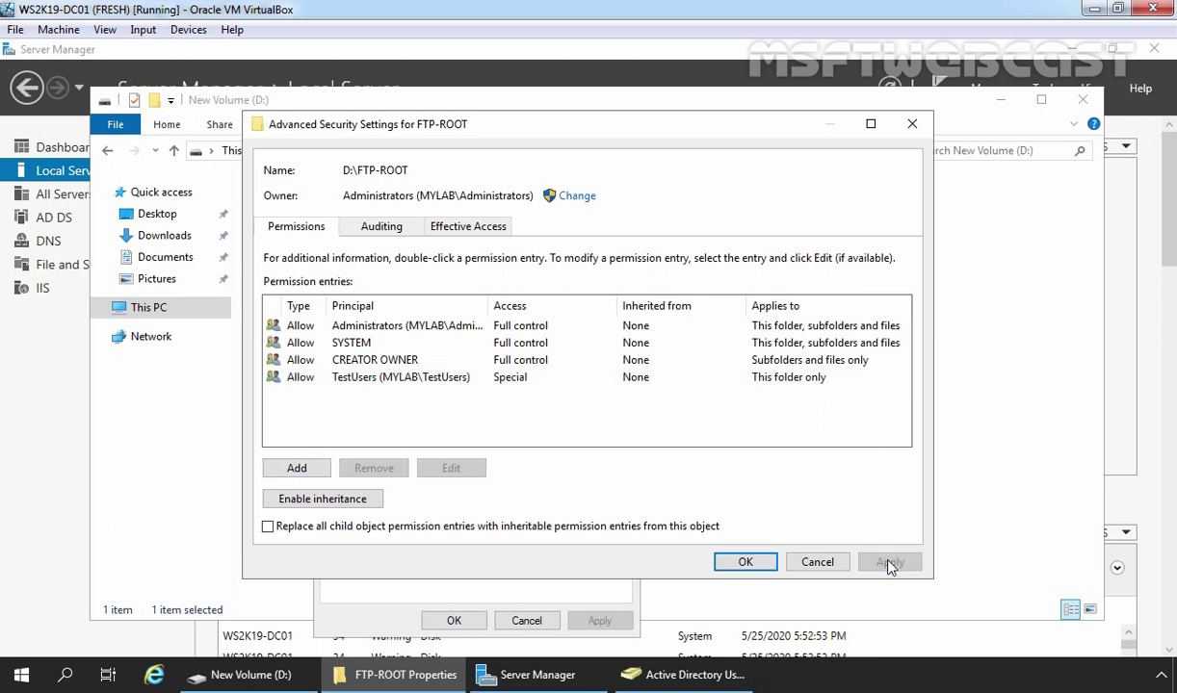
pyautogui.click(744, 565)
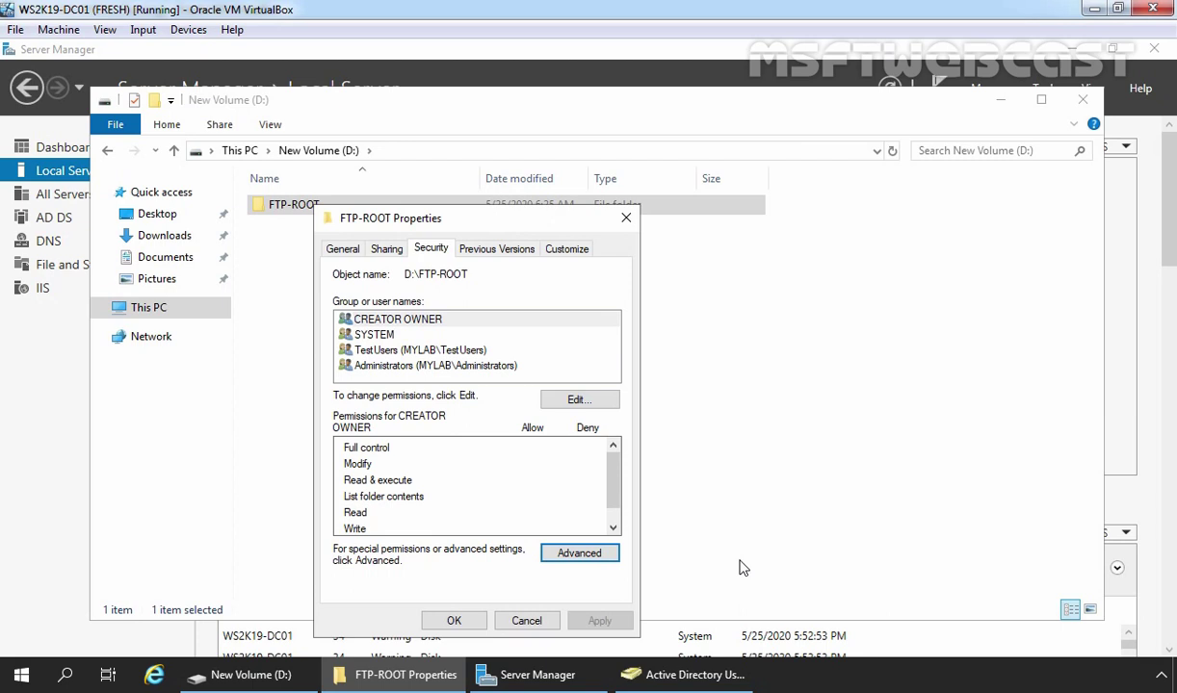
pyautogui.click(451, 620)
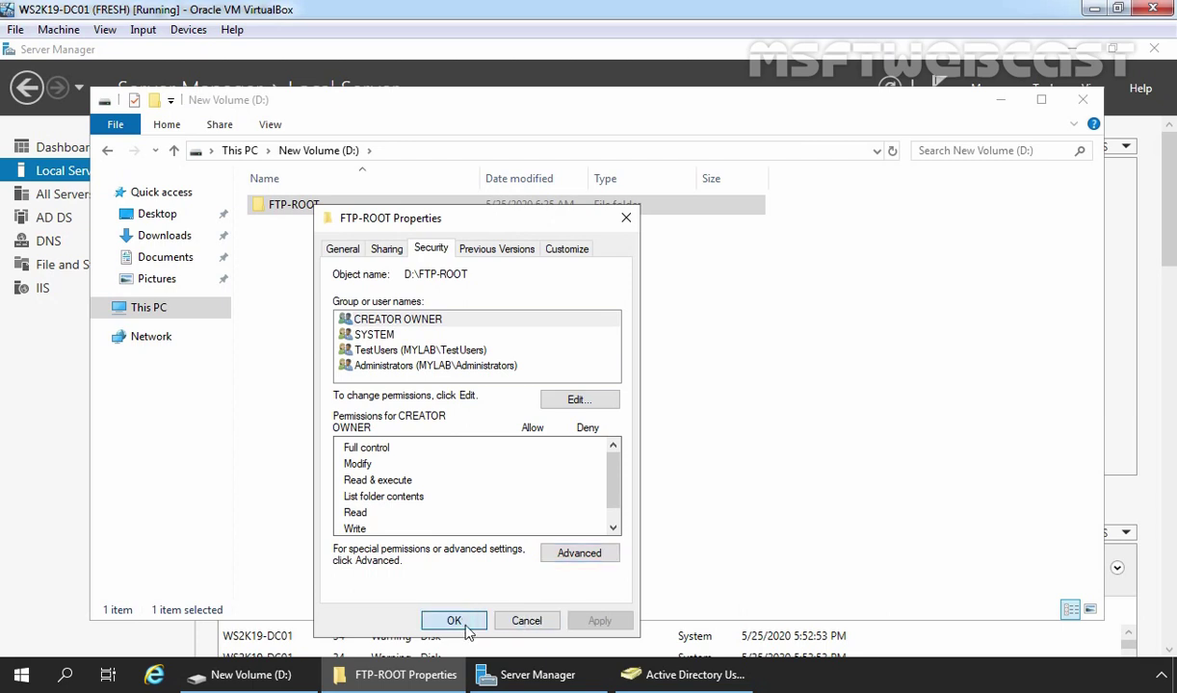
pyautogui.click(1002, 103)
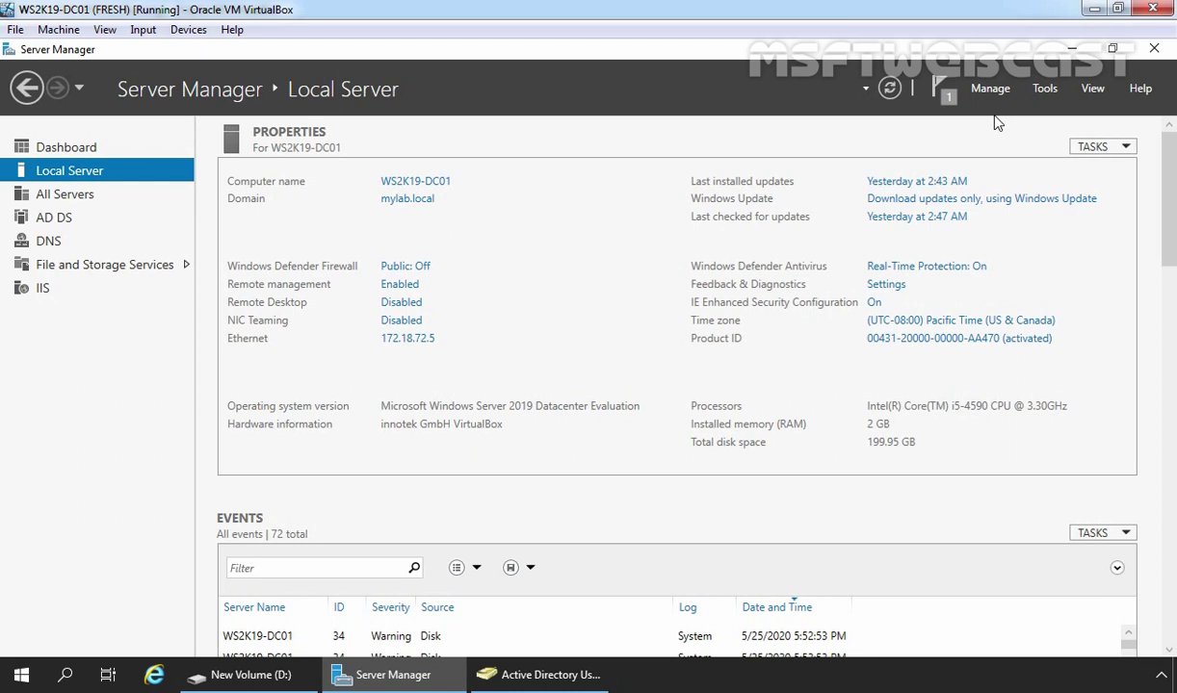
# Launch IIS Manager full-screen and show WS2K19-DC01's Sites list, holding only Default Web Site
pyautogui.click(1046, 92)
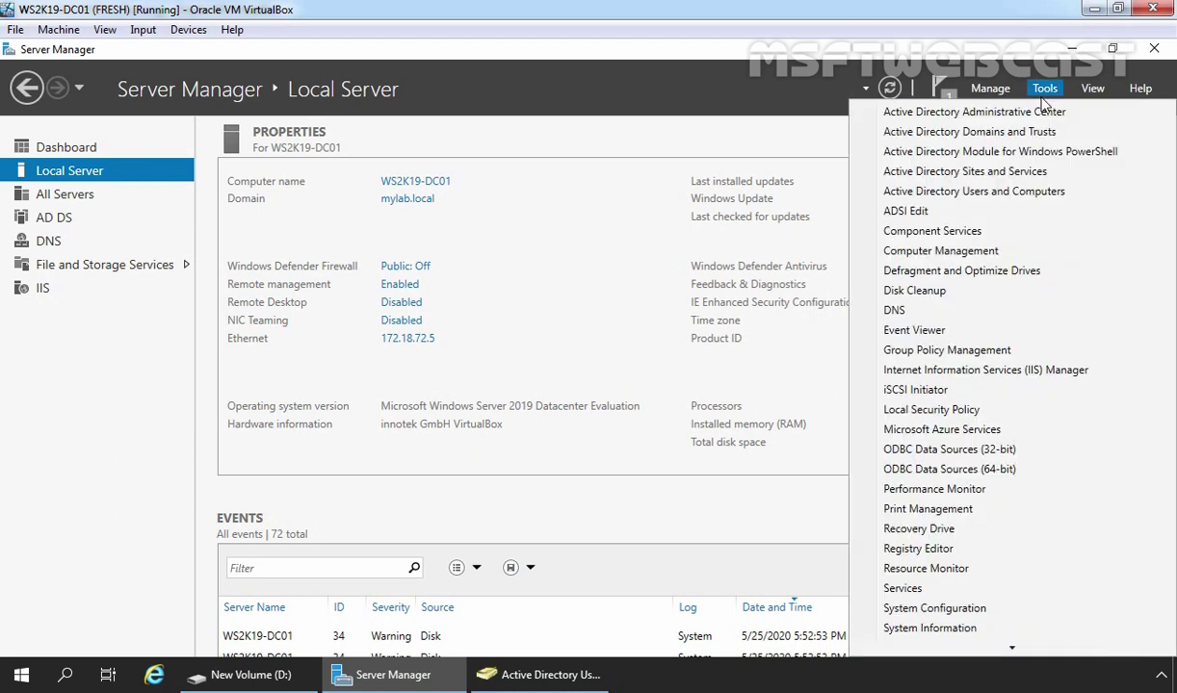
pyautogui.click(967, 364)
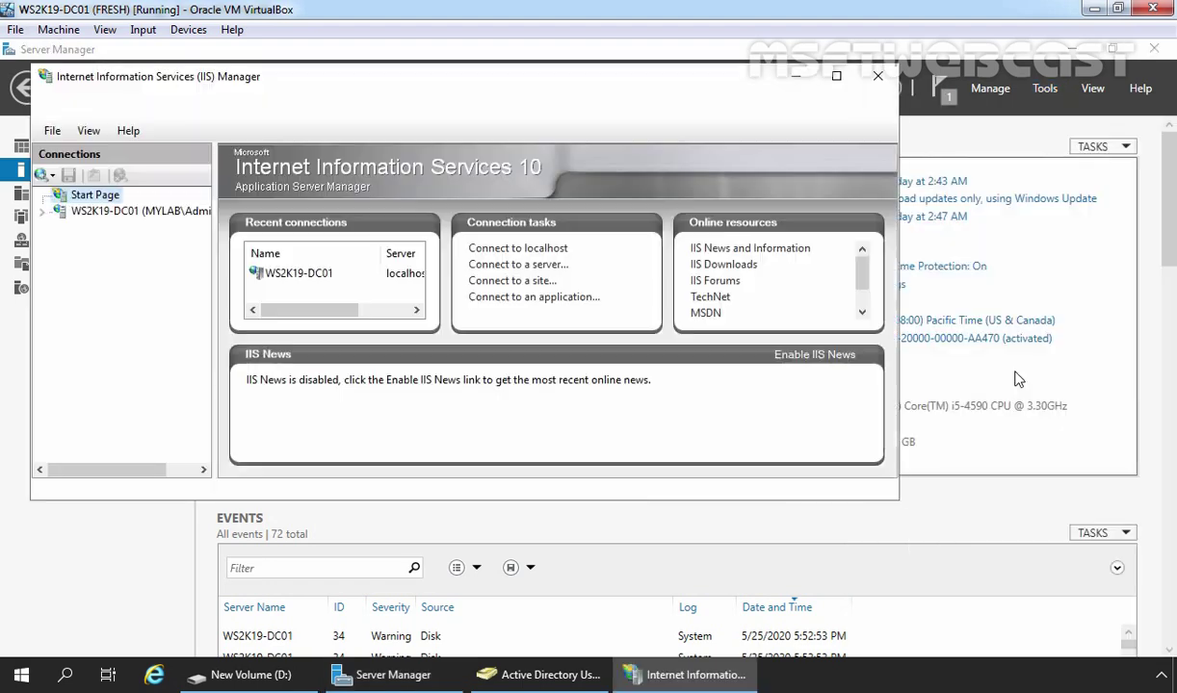
pyautogui.click(837, 77)
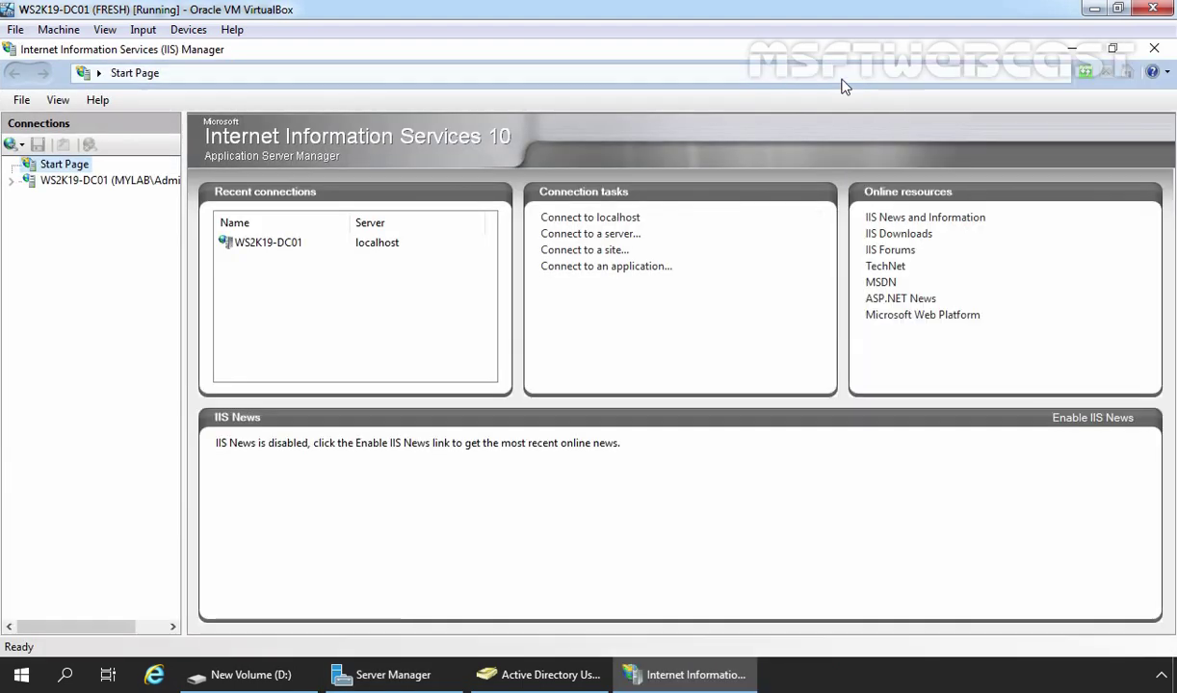
pyautogui.click(119, 181)
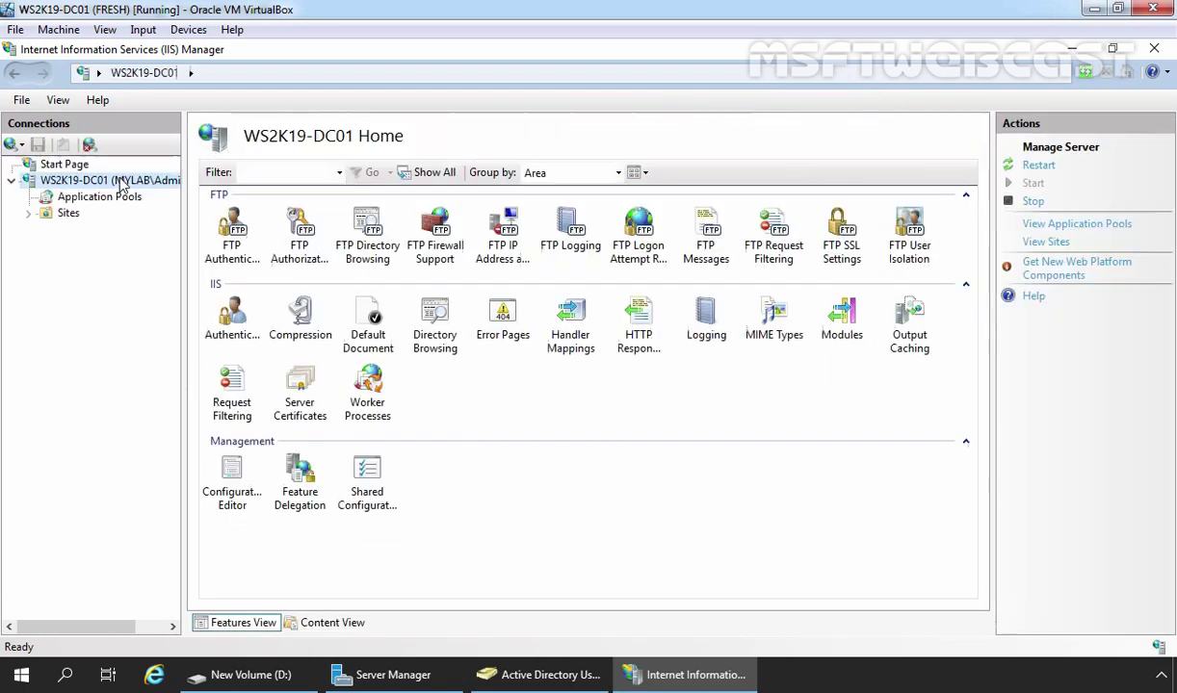
pyautogui.click(68, 214)
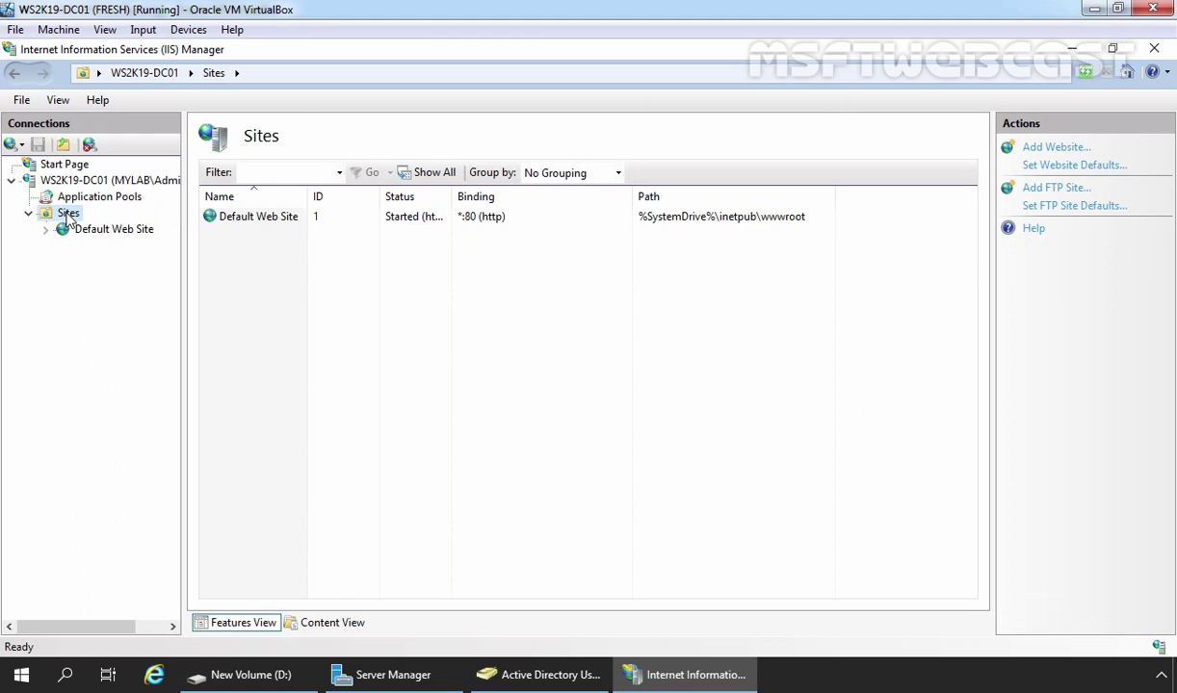
# Add an FTP site named MYLAB FTP SITE with physical path D:\FTP-ROOT
pyautogui.rightClick(68, 216)
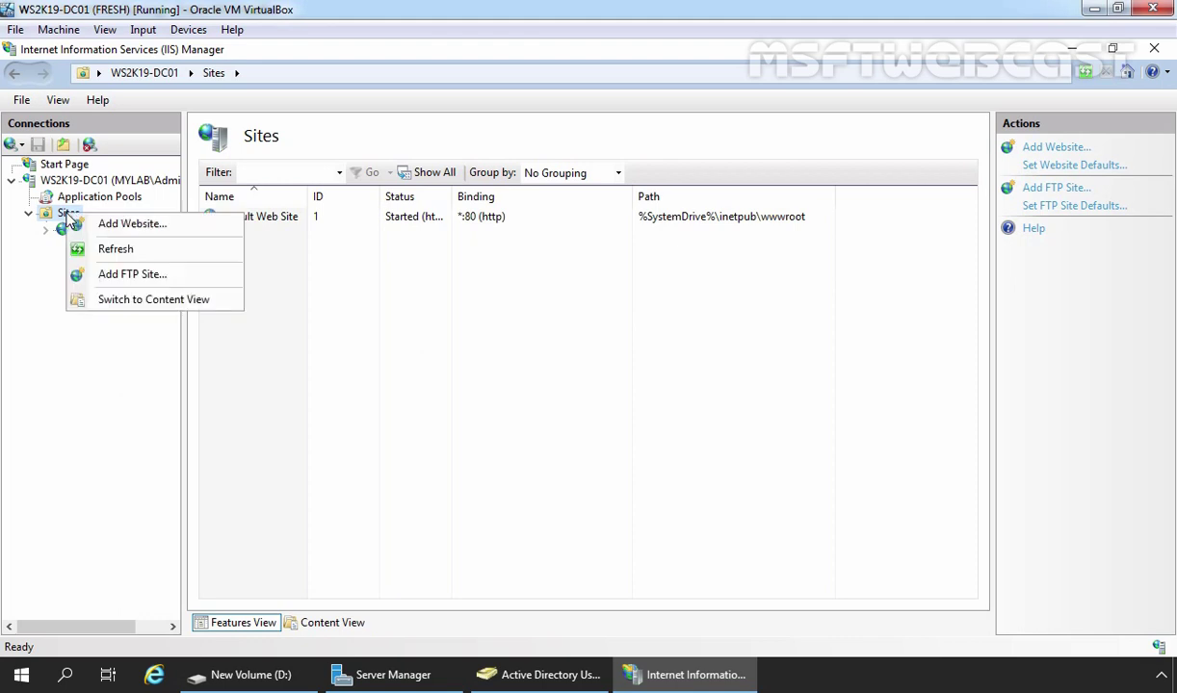
pyautogui.click(125, 274)
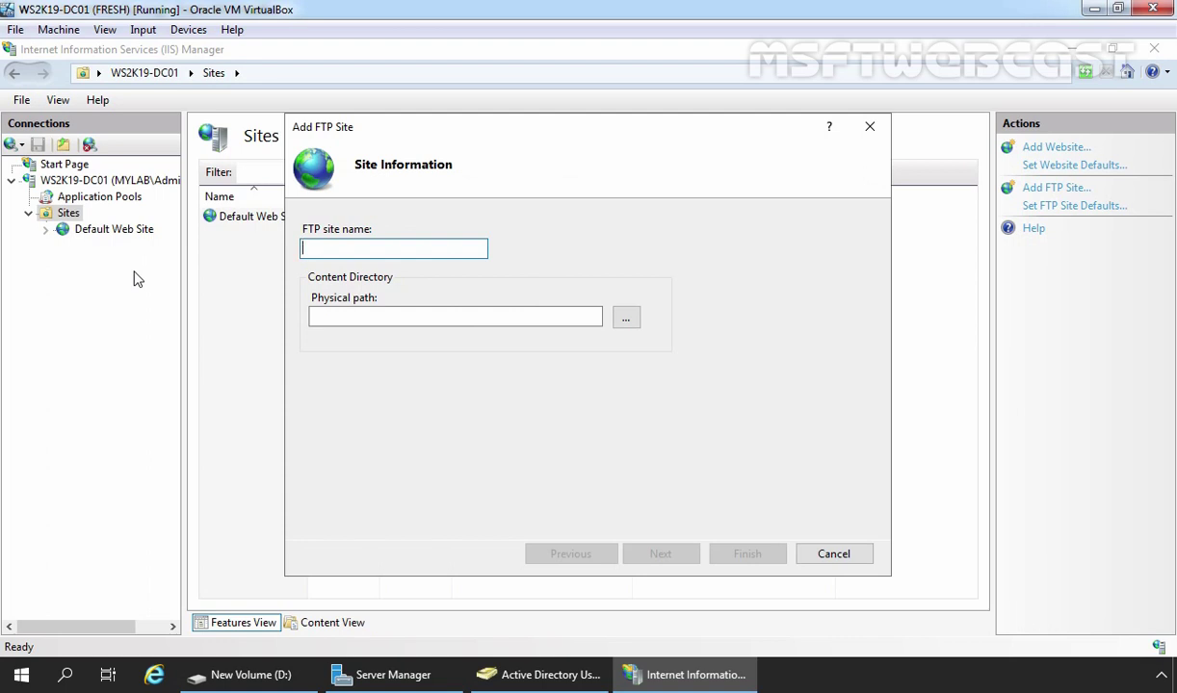
pyautogui.write('MYLAB FTP SITE')
pyautogui.click(626, 318)
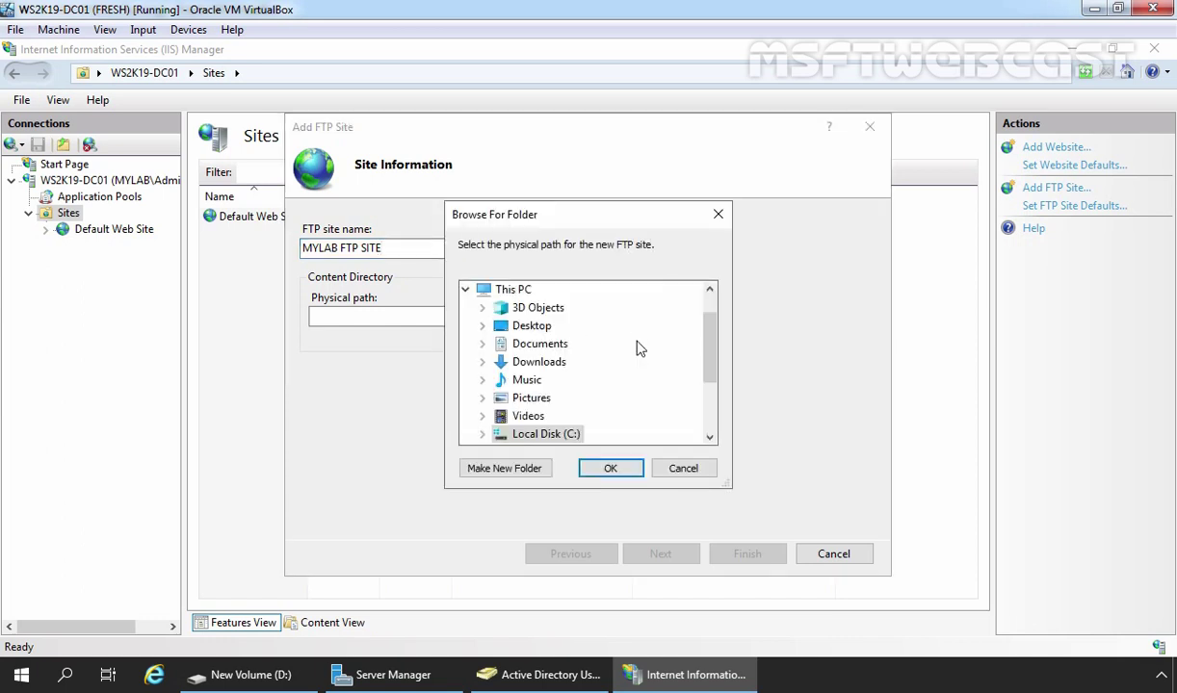
pyautogui.scroll(-2, 674, 366)
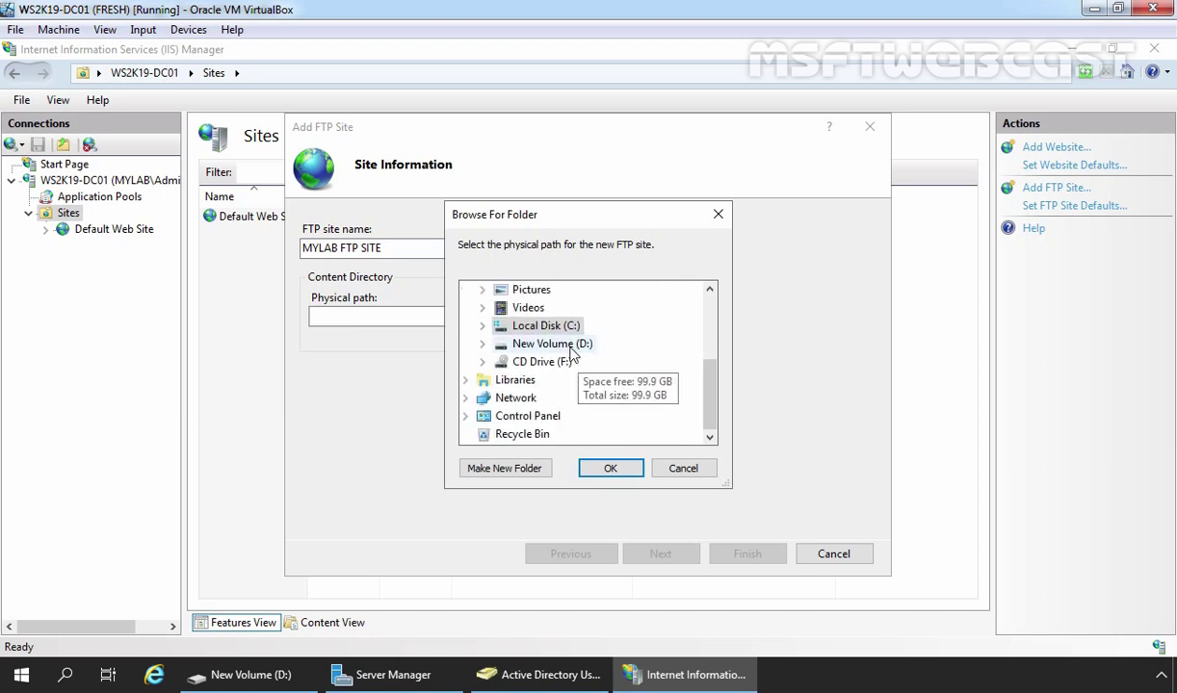
pyautogui.click(570, 350)
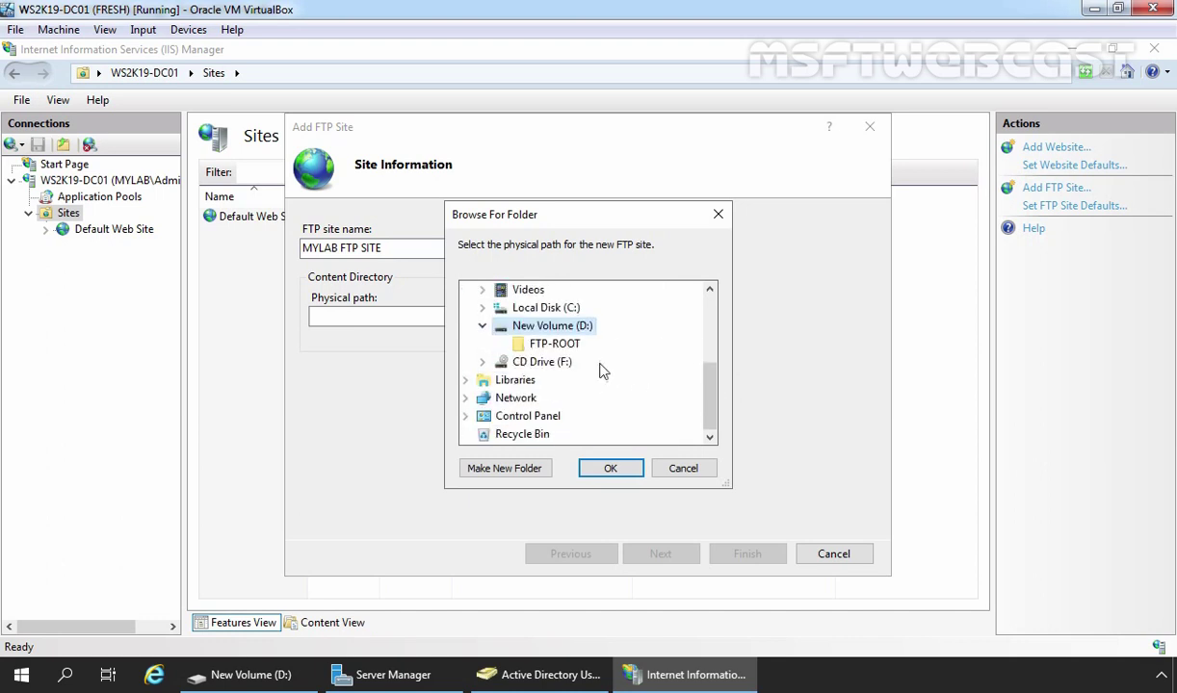
pyautogui.click(549, 347)
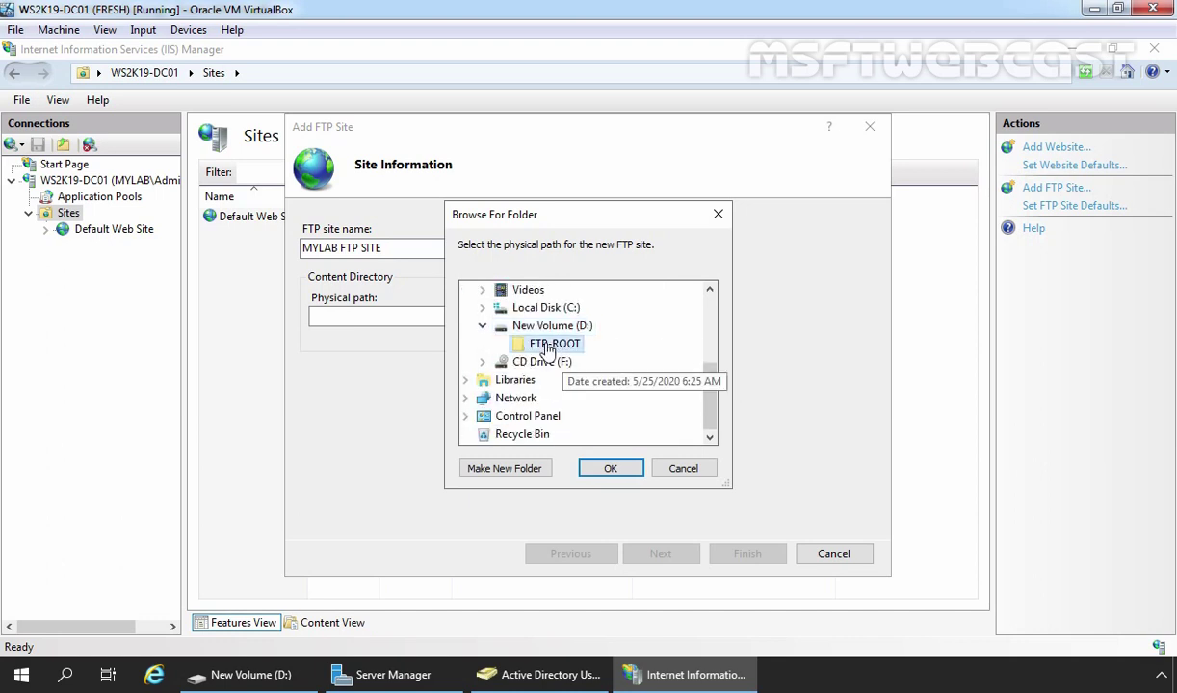
pyautogui.click(610, 469)
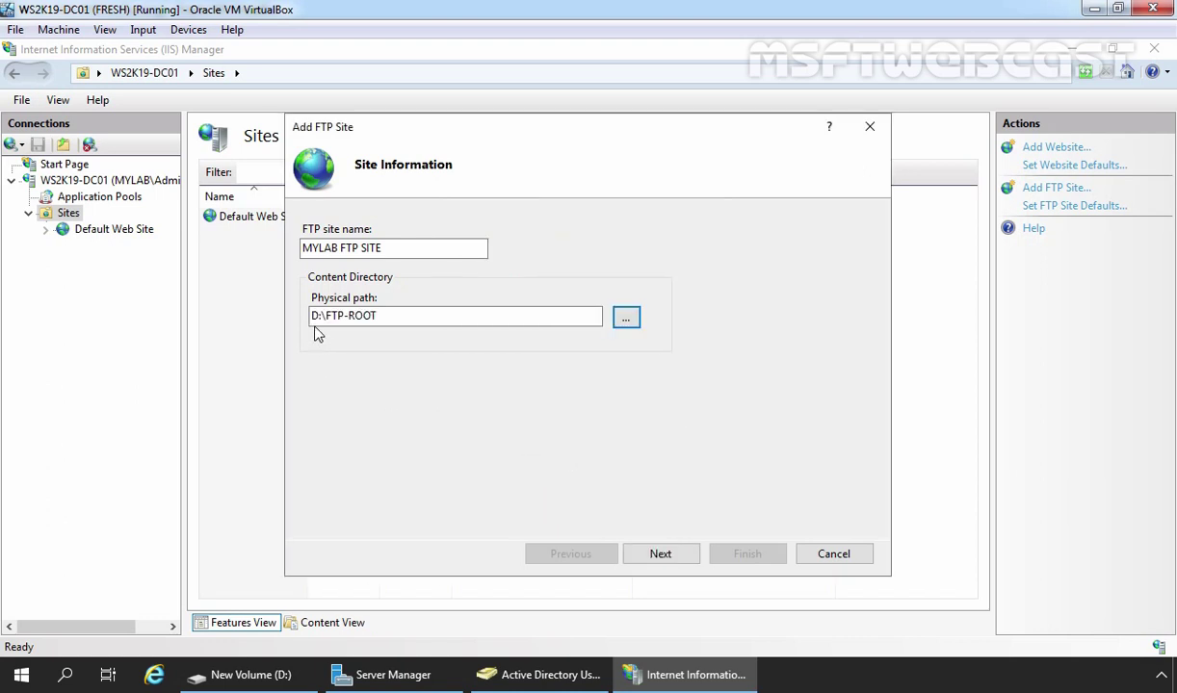
pyautogui.click(662, 557)
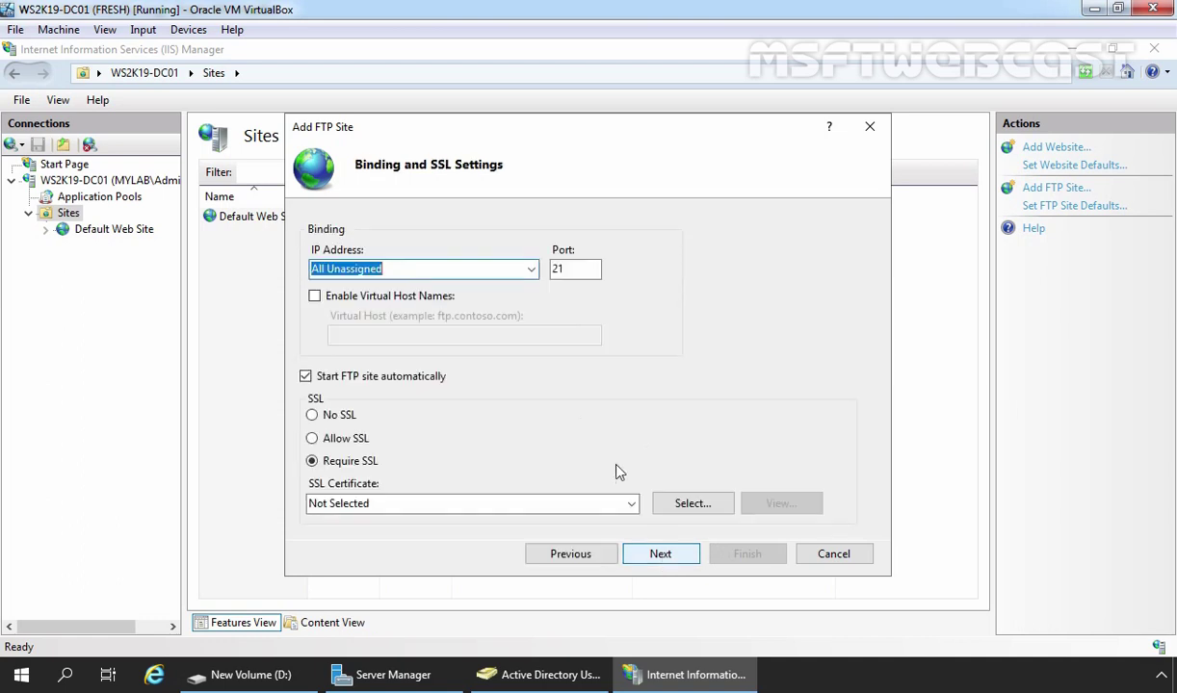
# Bind the FTP site to 172.18.72.5 on port 21 with No SSL
pyautogui.click(532, 268)
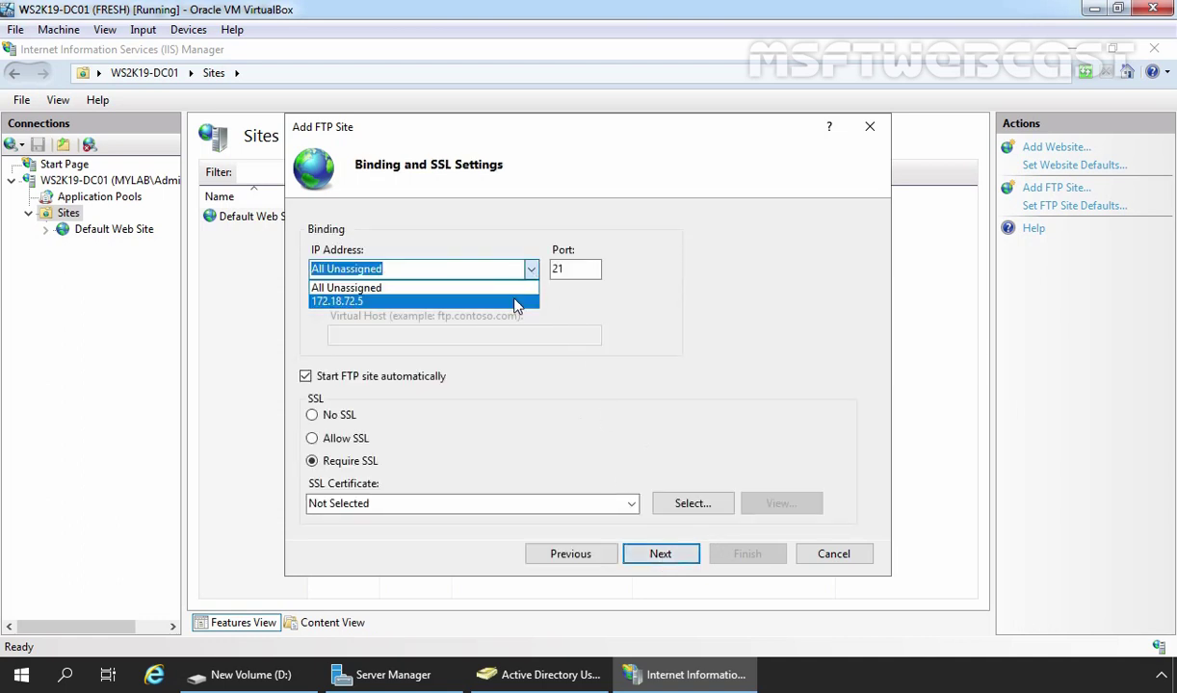
pyautogui.click(514, 301)
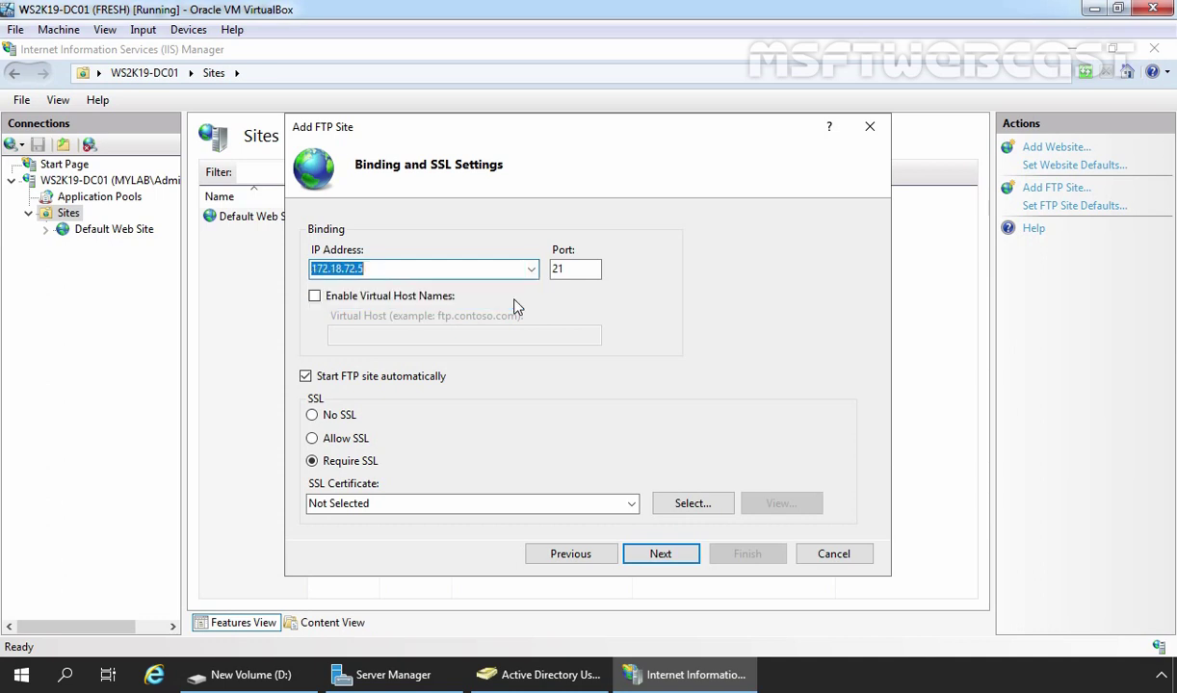
pyautogui.click(314, 417)
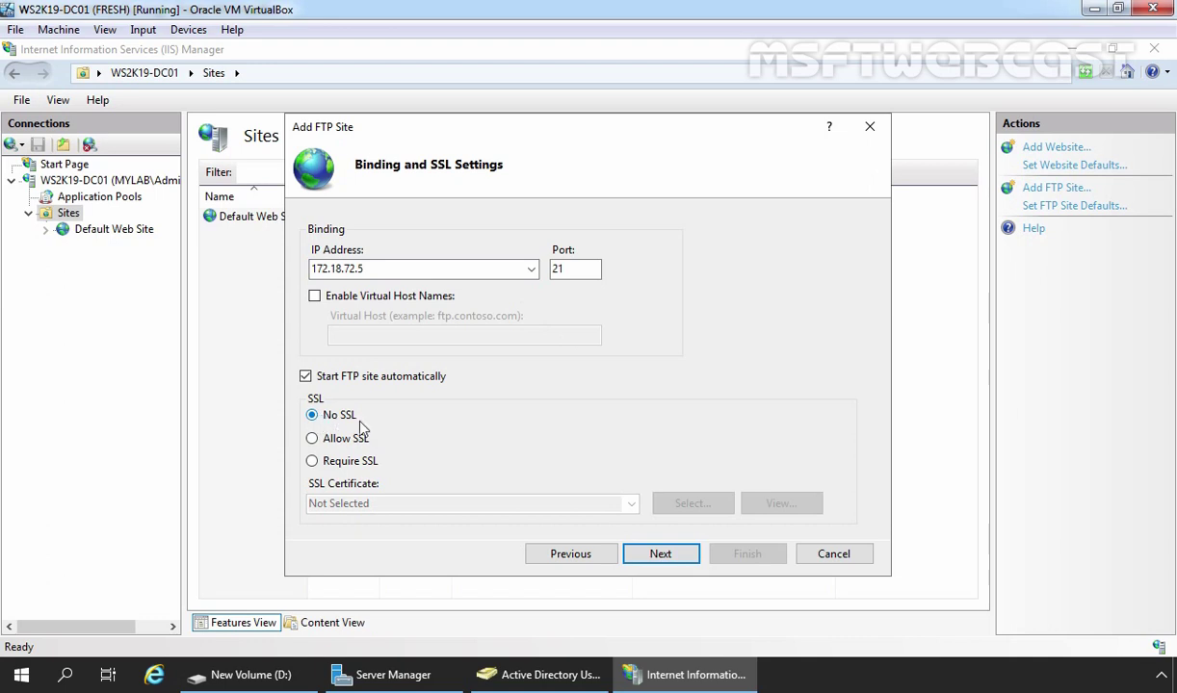
pyautogui.click(662, 556)
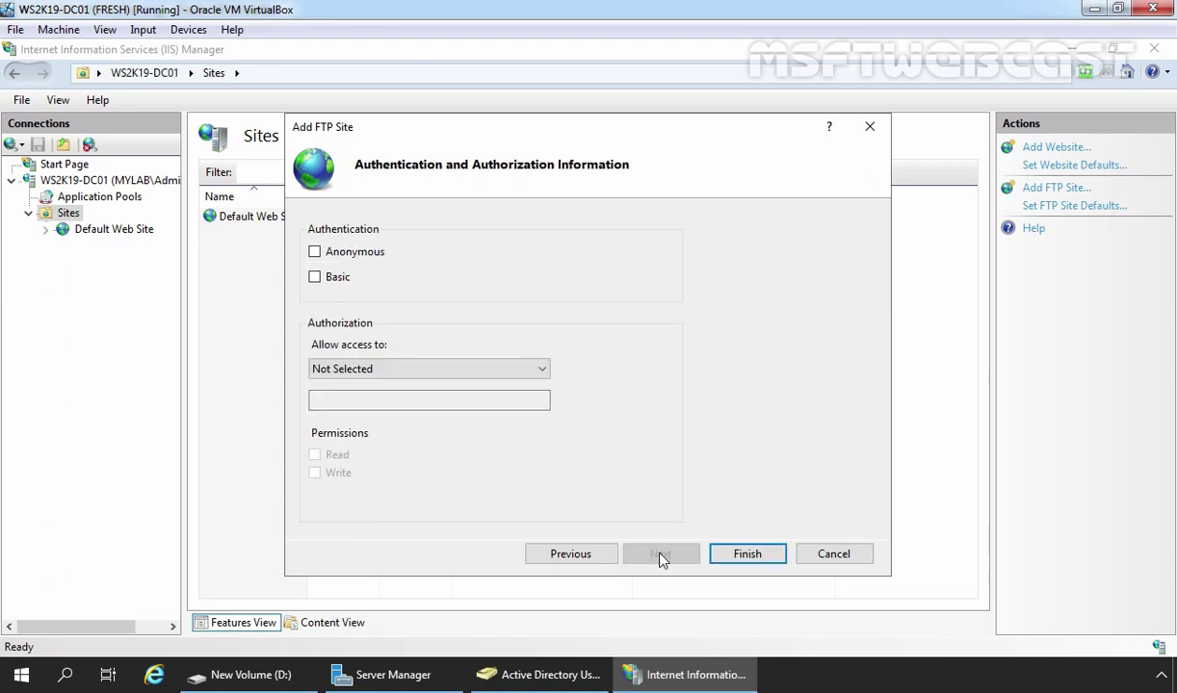
# Enable Basic authentication, grant the TestUsers group Read and Write access, and finish the site
pyautogui.click(315, 279)
pyautogui.click(530, 371)
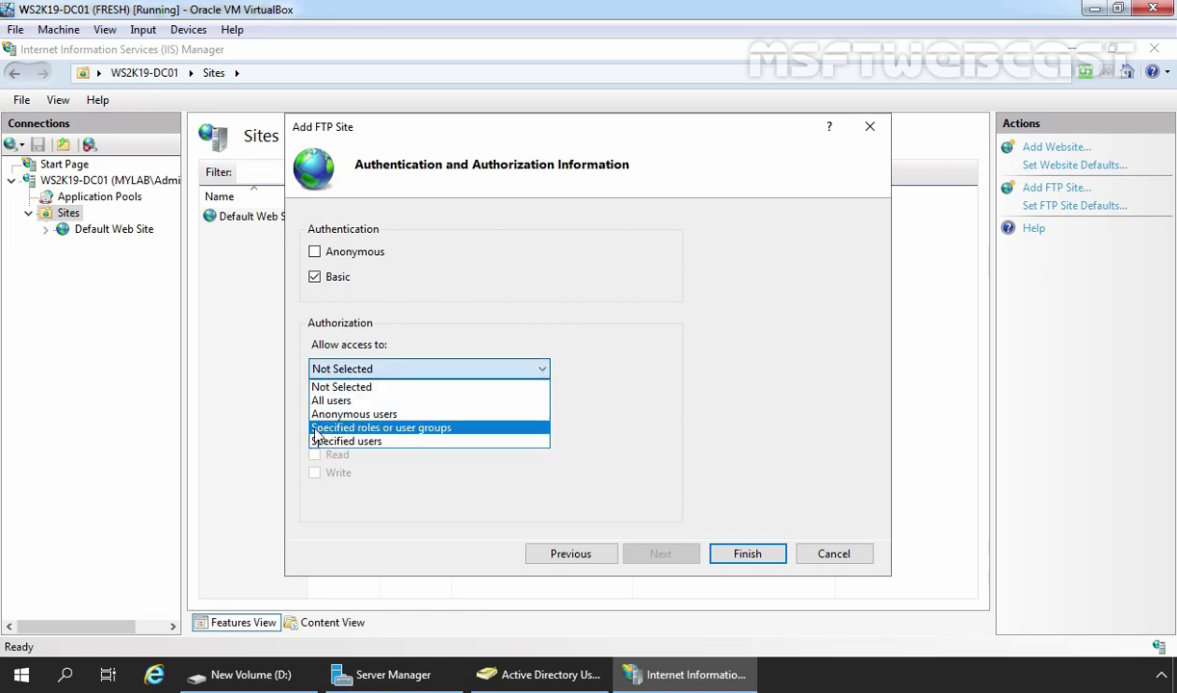
pyautogui.click(406, 435)
pyautogui.click(369, 403)
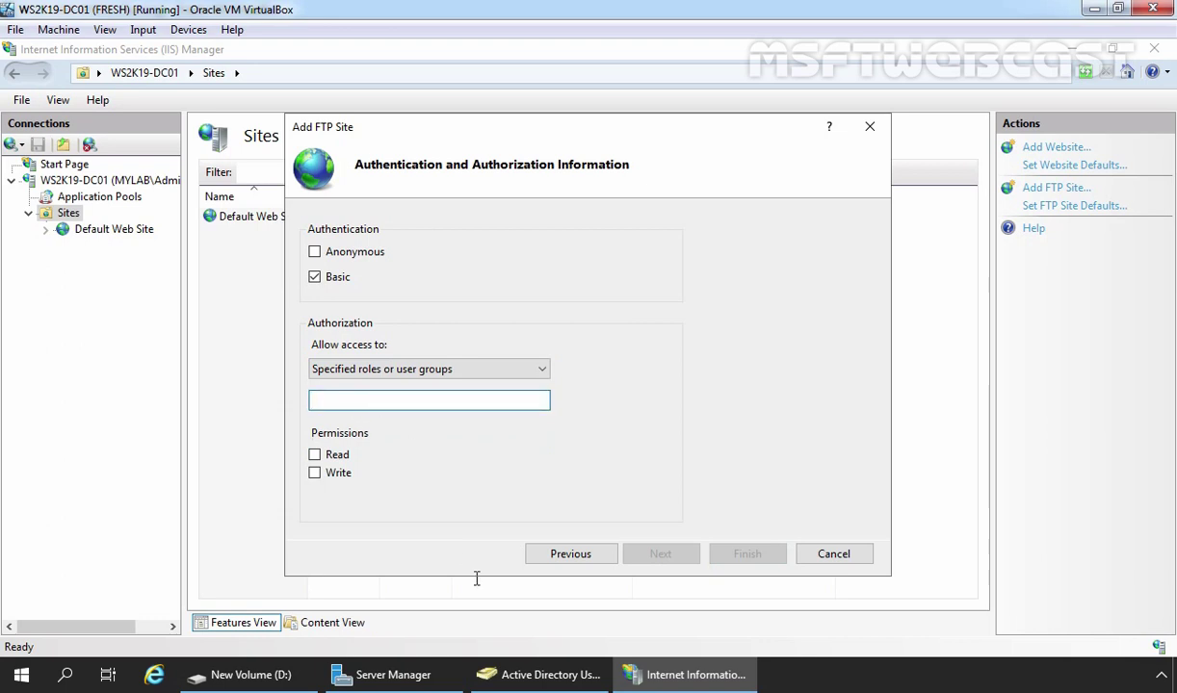
pyautogui.click(520, 674)
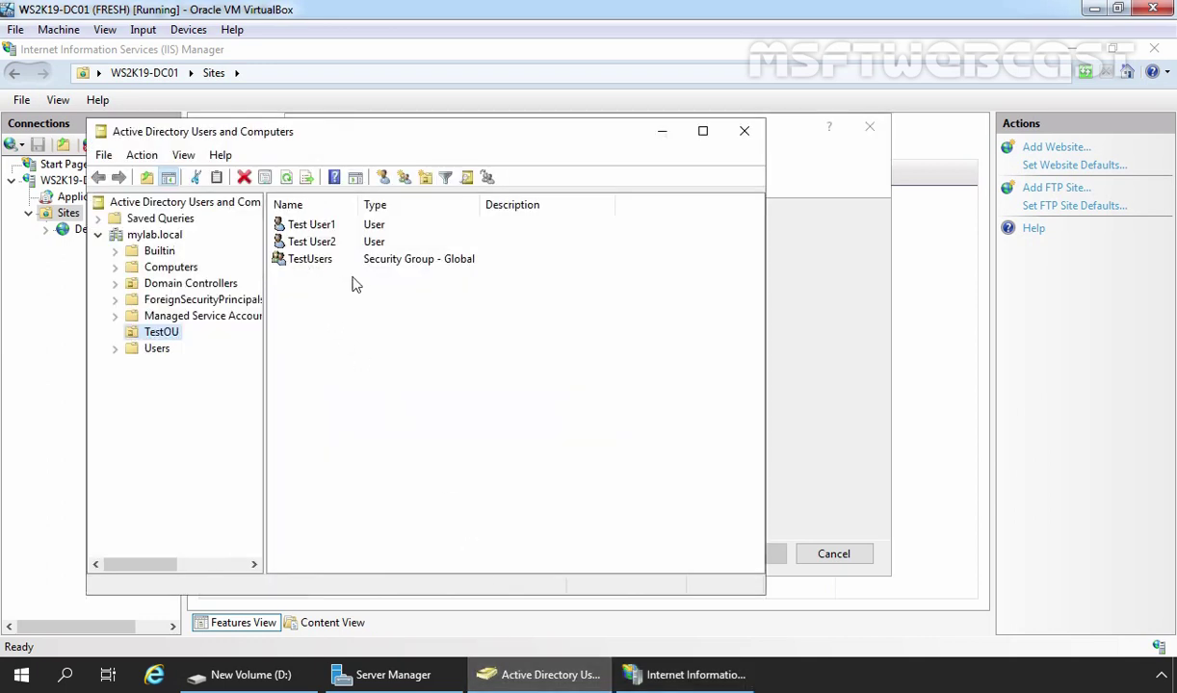
pyautogui.click(662, 132)
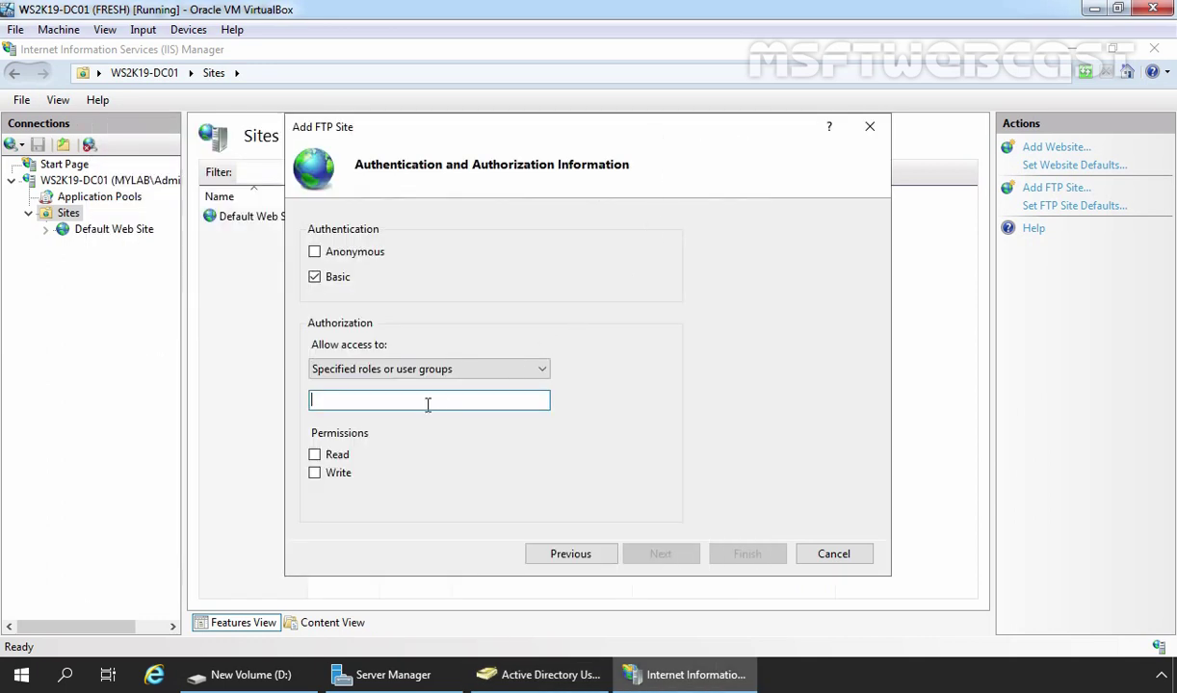
pyautogui.write('TestUsers')
pyautogui.click(315, 456)
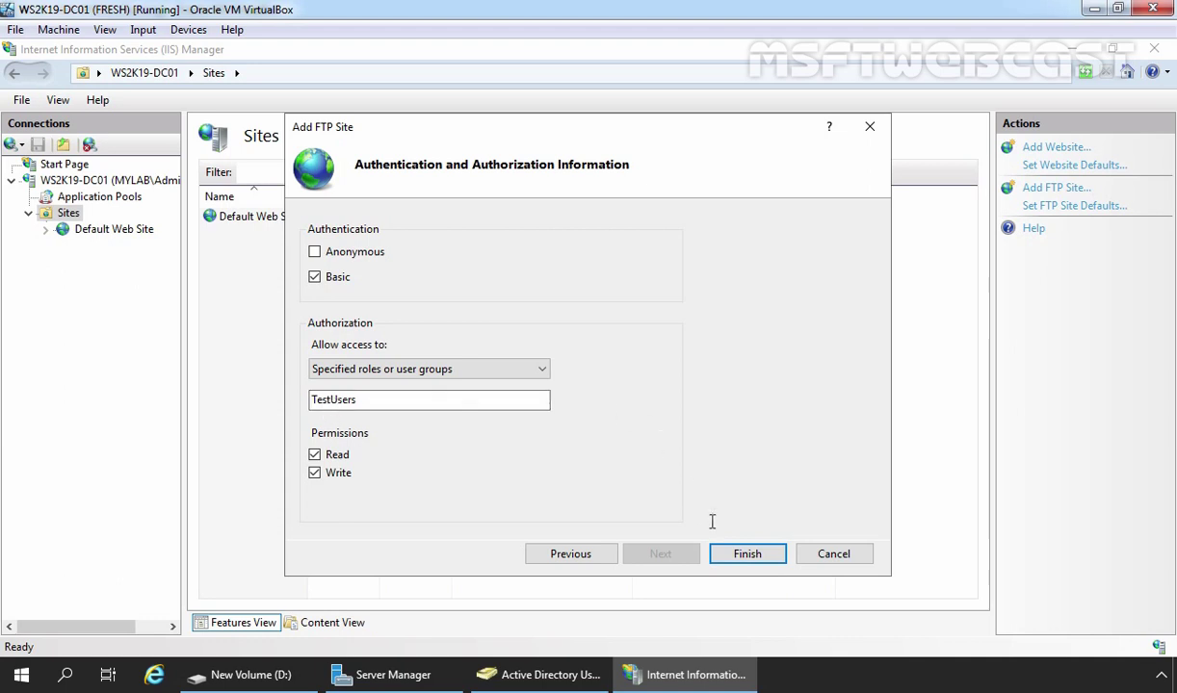
pyautogui.click(746, 556)
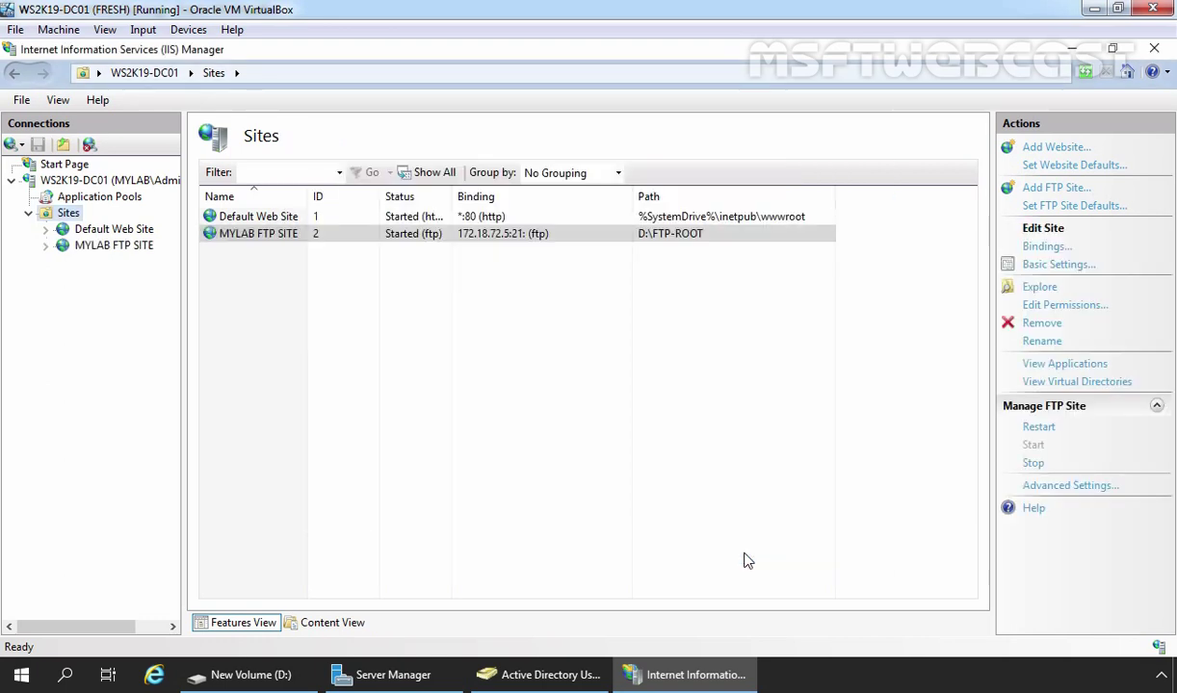
# Select the running MYLAB FTP SITE in the IIS Sites list before moving to the client VM
pyautogui.click(317, 236)
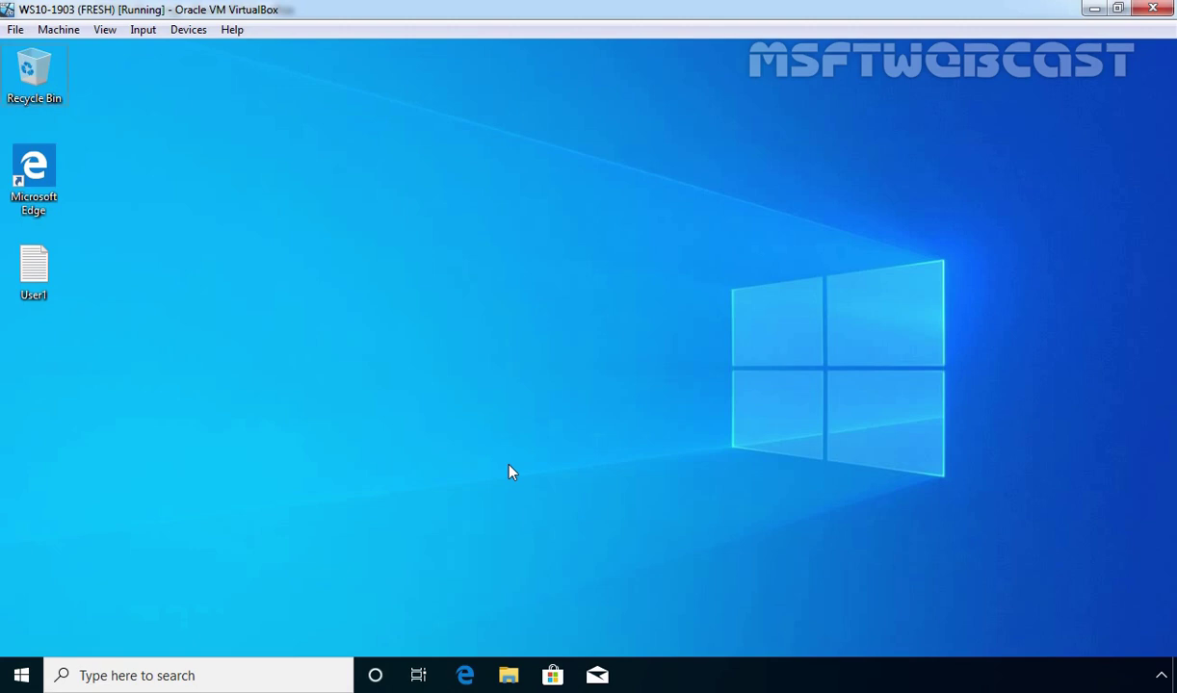
# Check which account is signed in on the Windows 10 client from the Start menu
pyautogui.press('super')
pyautogui.click(22, 108)
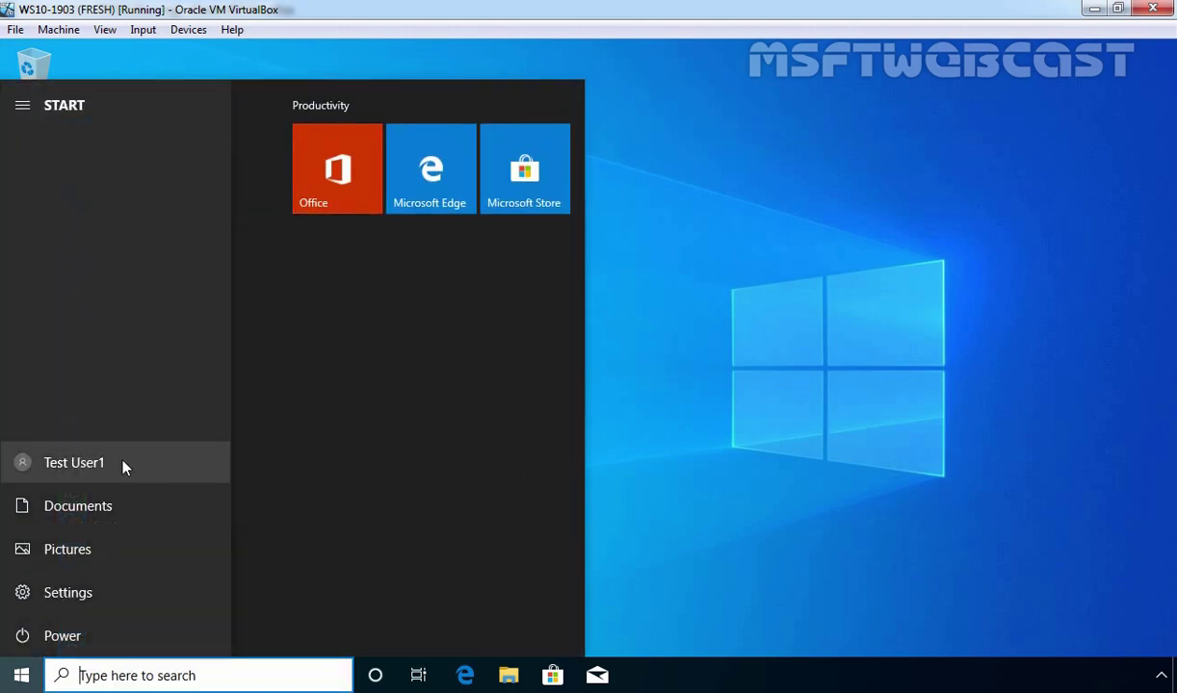
pyautogui.click(838, 318)
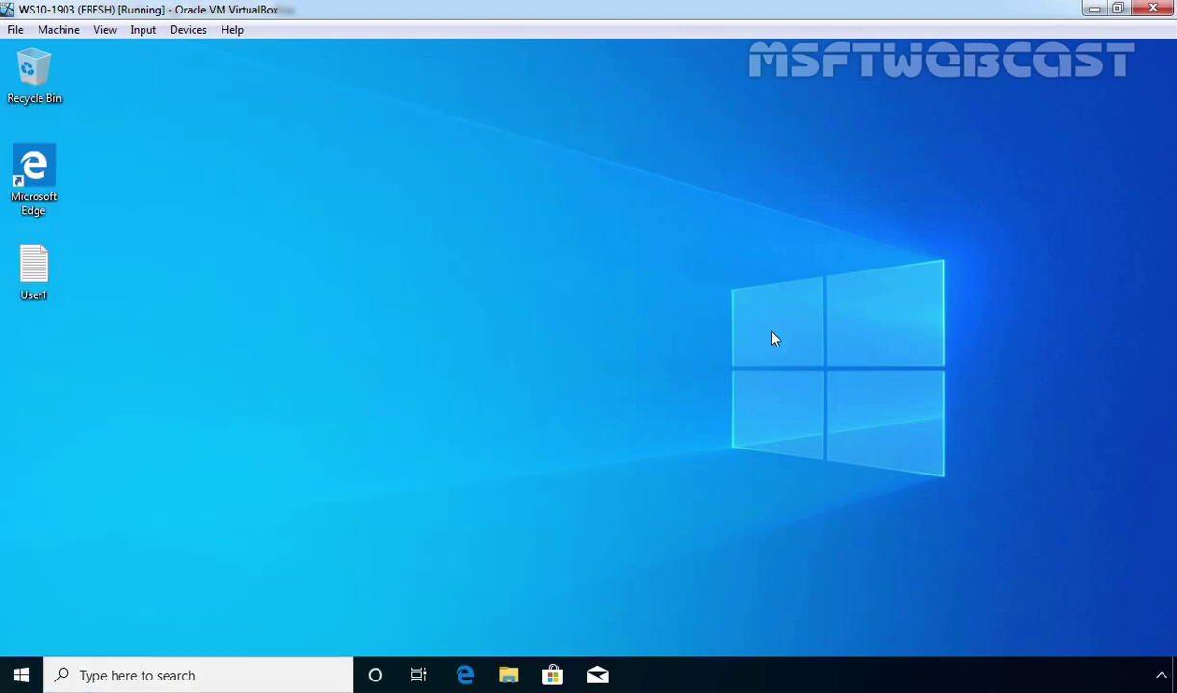
# Connect File Explorer to ftp://172.18.72.5
pyautogui.click(508, 676)
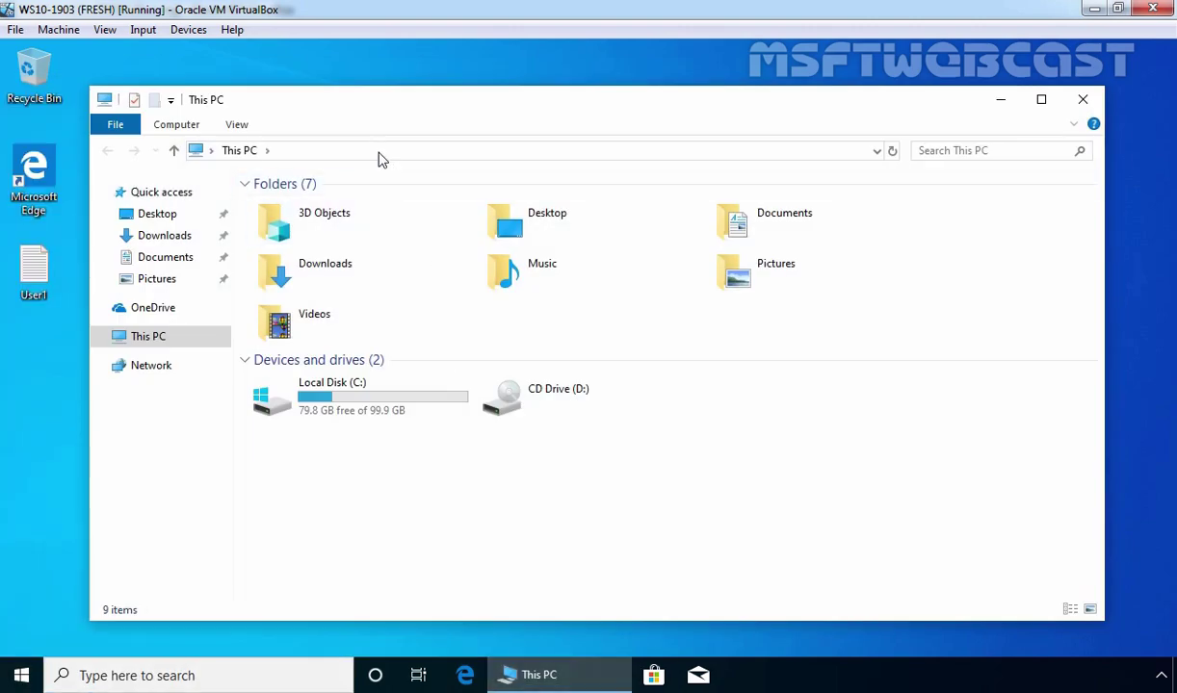
pyautogui.click(380, 155)
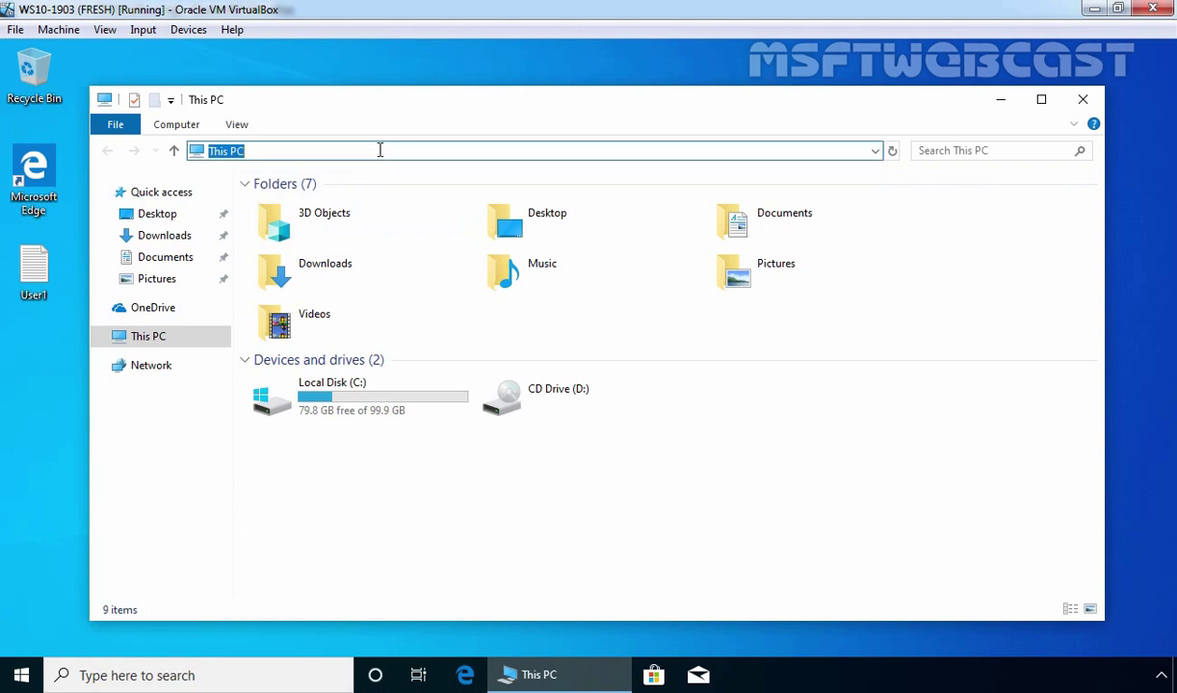
pyautogui.write('ftp://172.18.72.5')
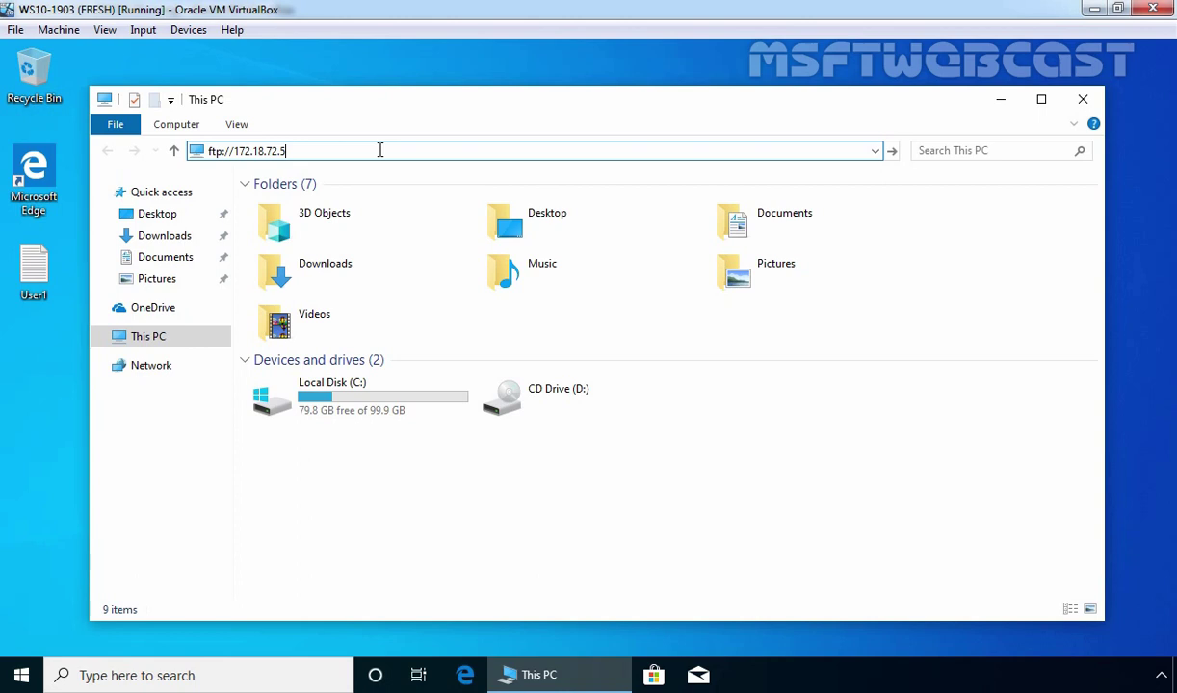
pyautogui.press('Return')
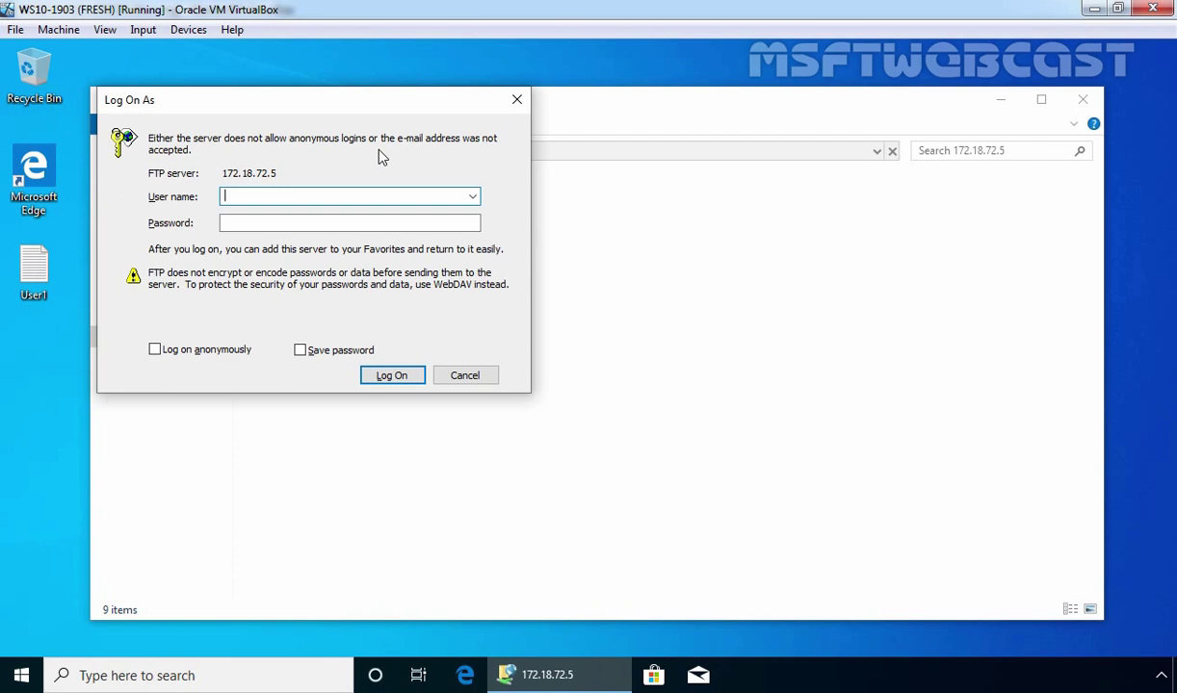
# Log on to the FTP server with the first test user's name and password
pyautogui.write('test.user1')
pyautogui.press('Tab')
pyautogui.write('P@ssw0rd')
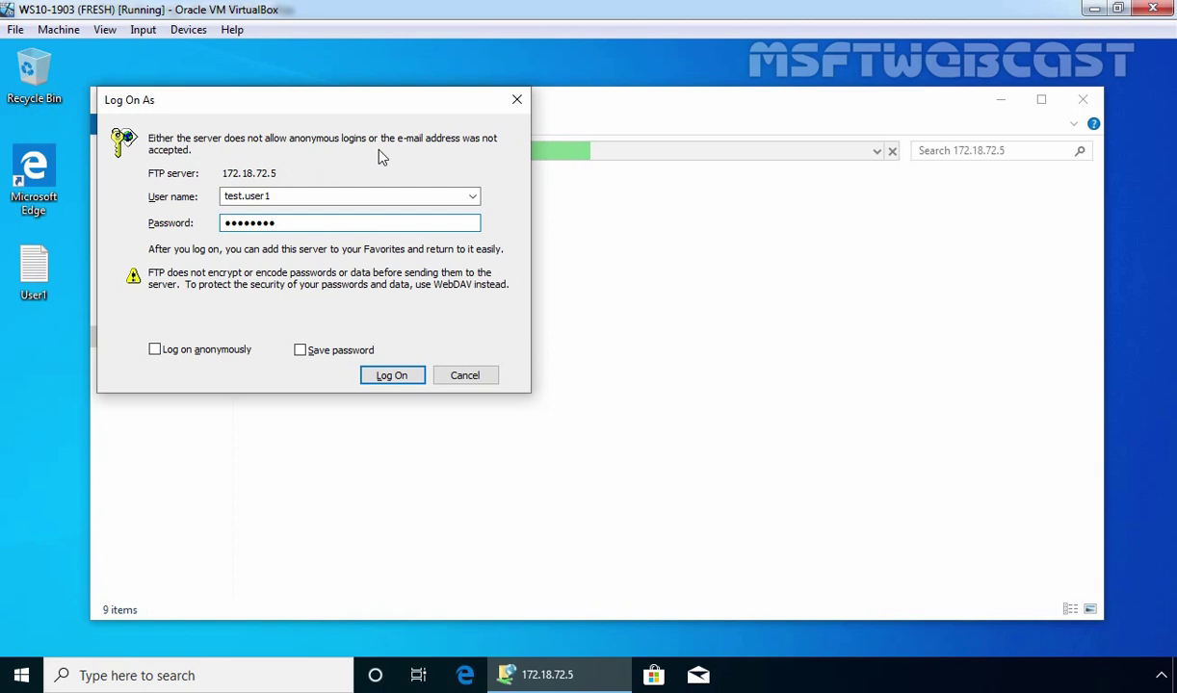
pyautogui.click(391, 376)
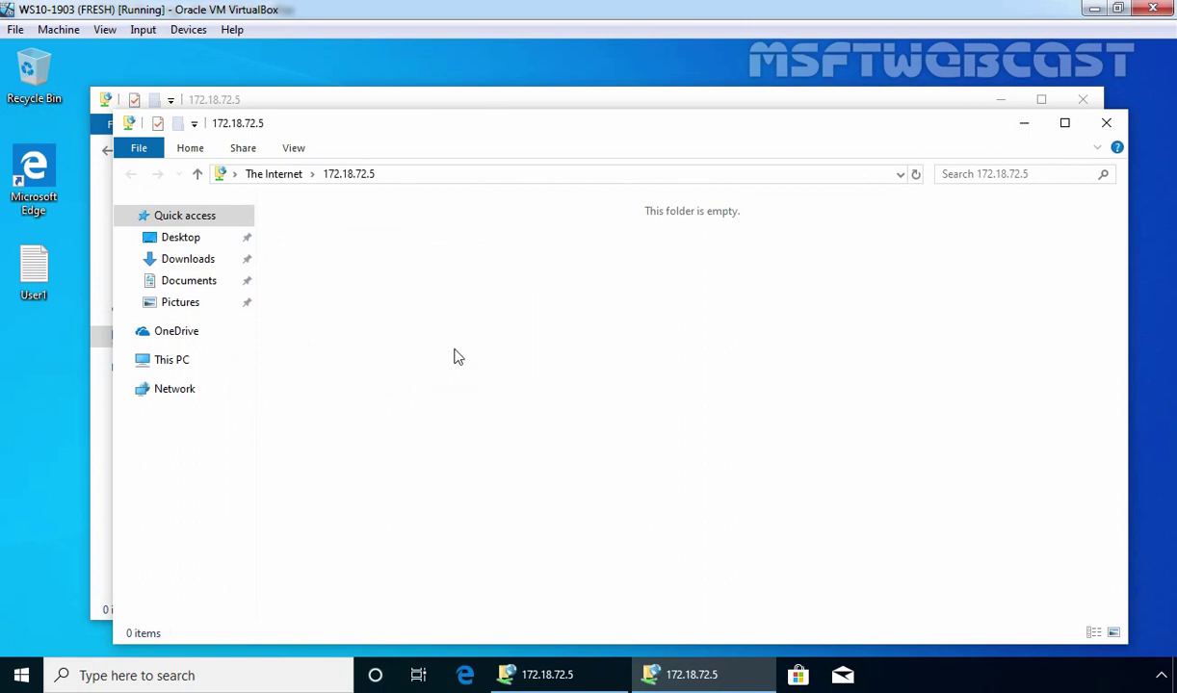
# Create a folder named 'Test User1' on the FTP site and open it
pyautogui.rightClick(422, 246)
pyautogui.moveTo(534, 433)
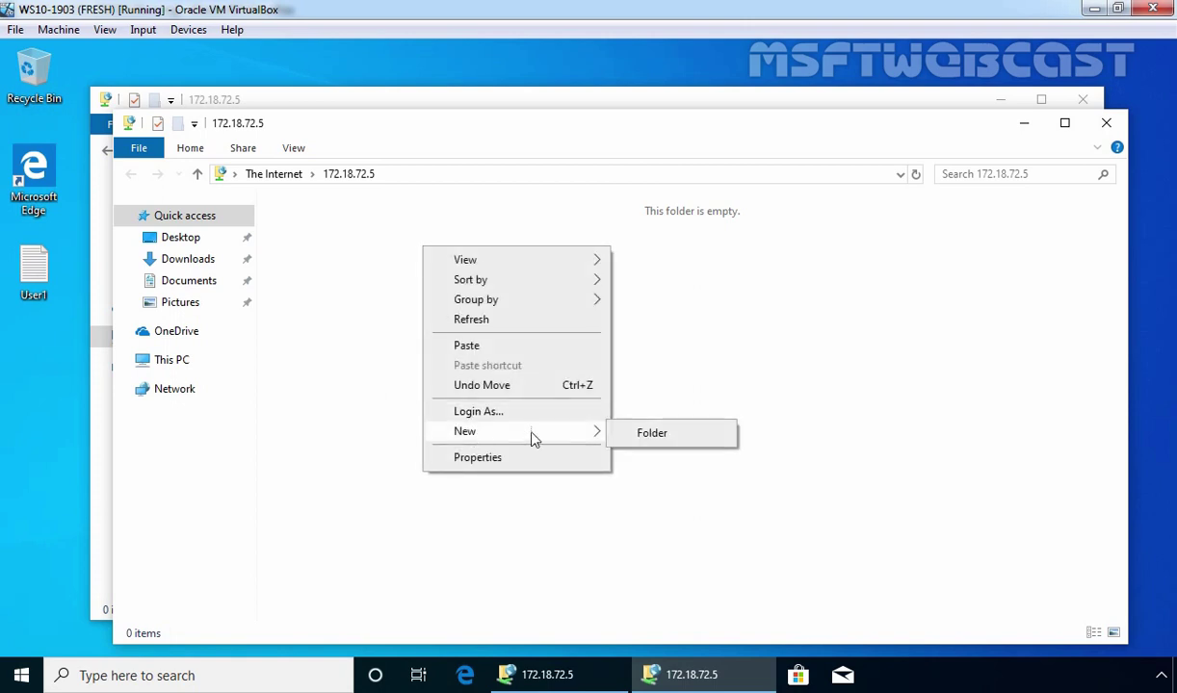
pyautogui.click(651, 434)
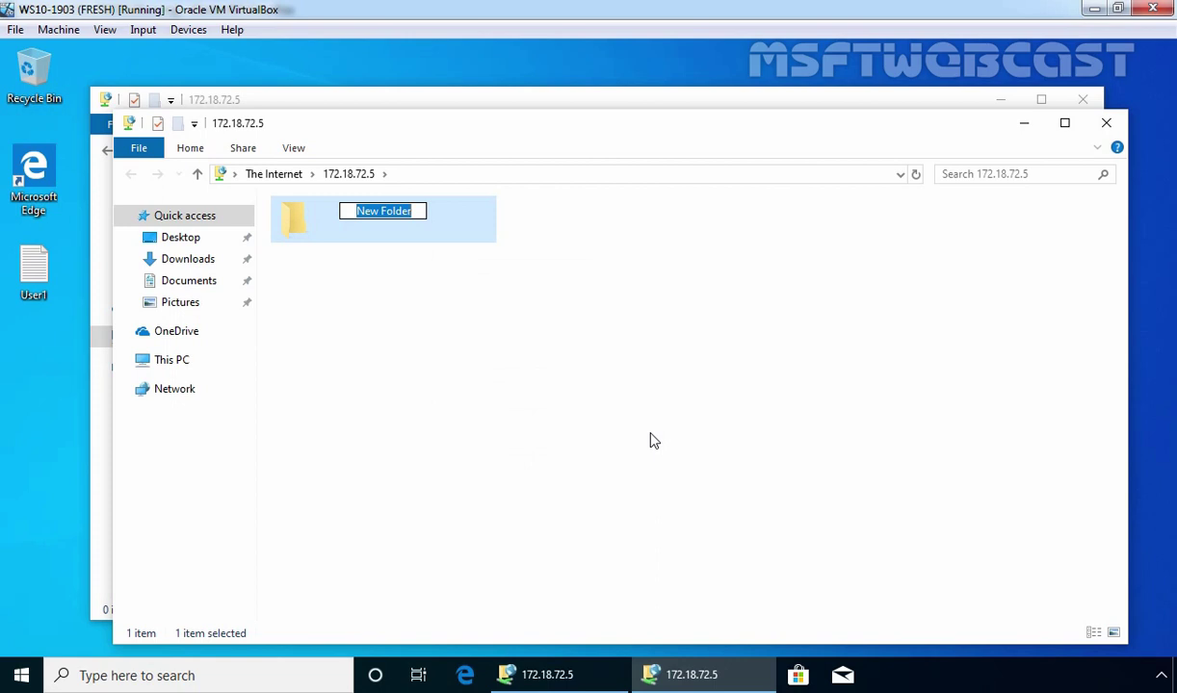
pyautogui.write('Test User')
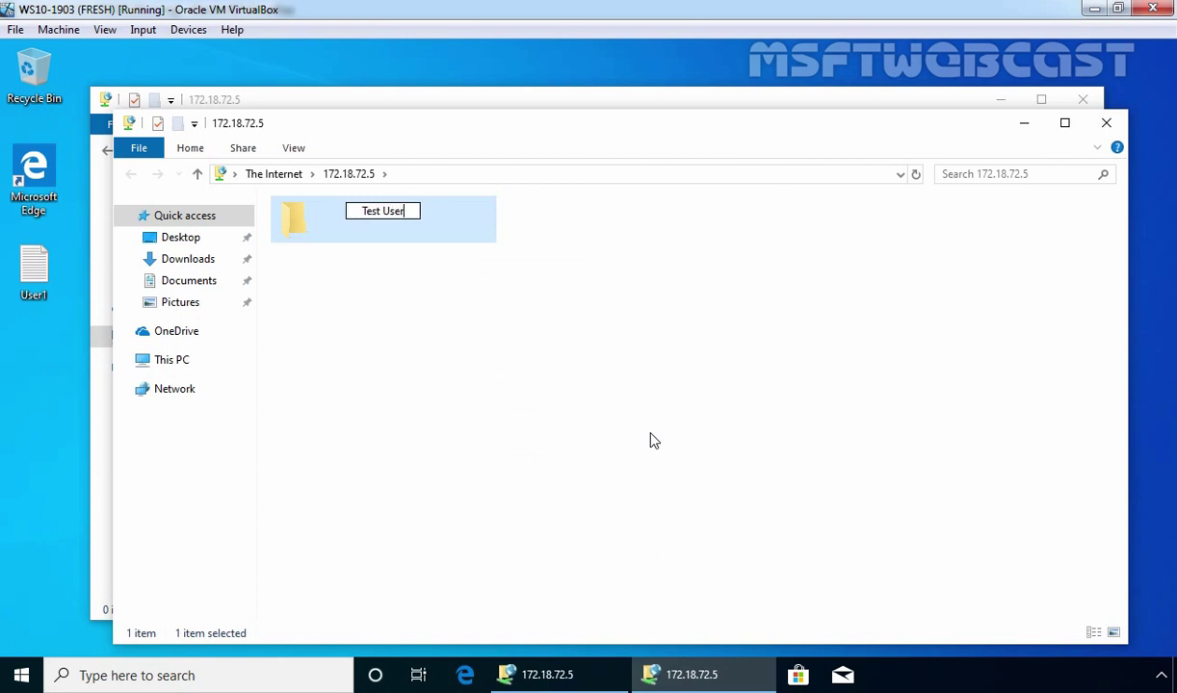
pyautogui.write('1')
pyautogui.press('Return')
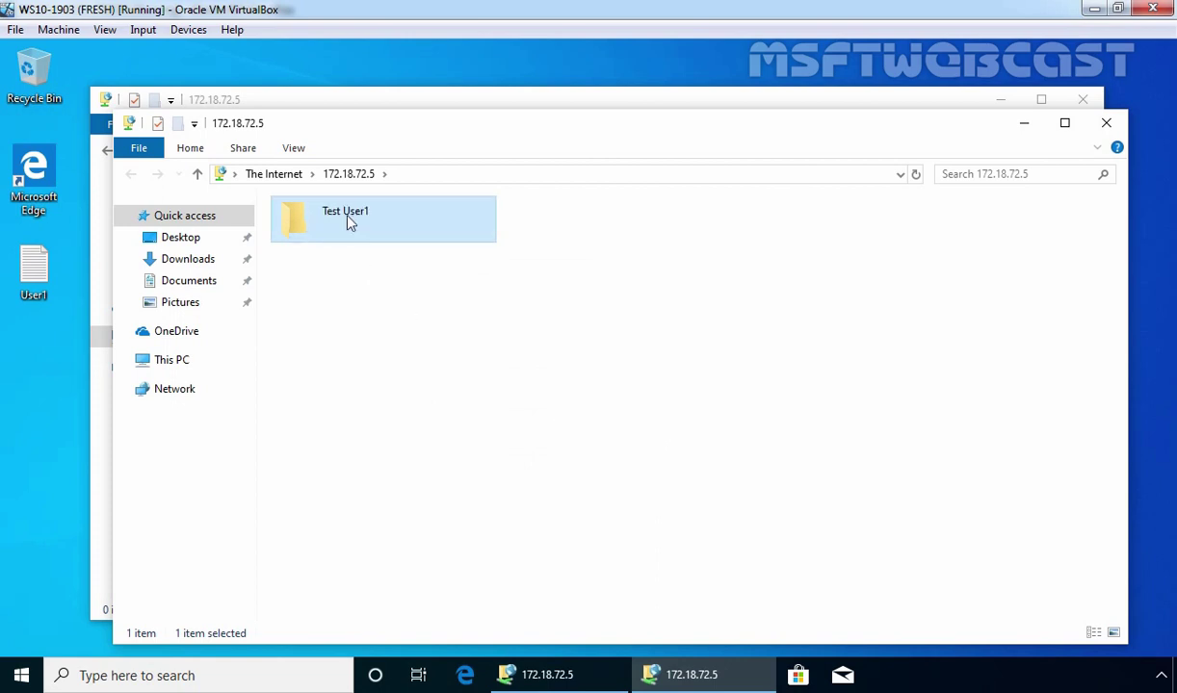
pyautogui.doubleClick(339, 216)
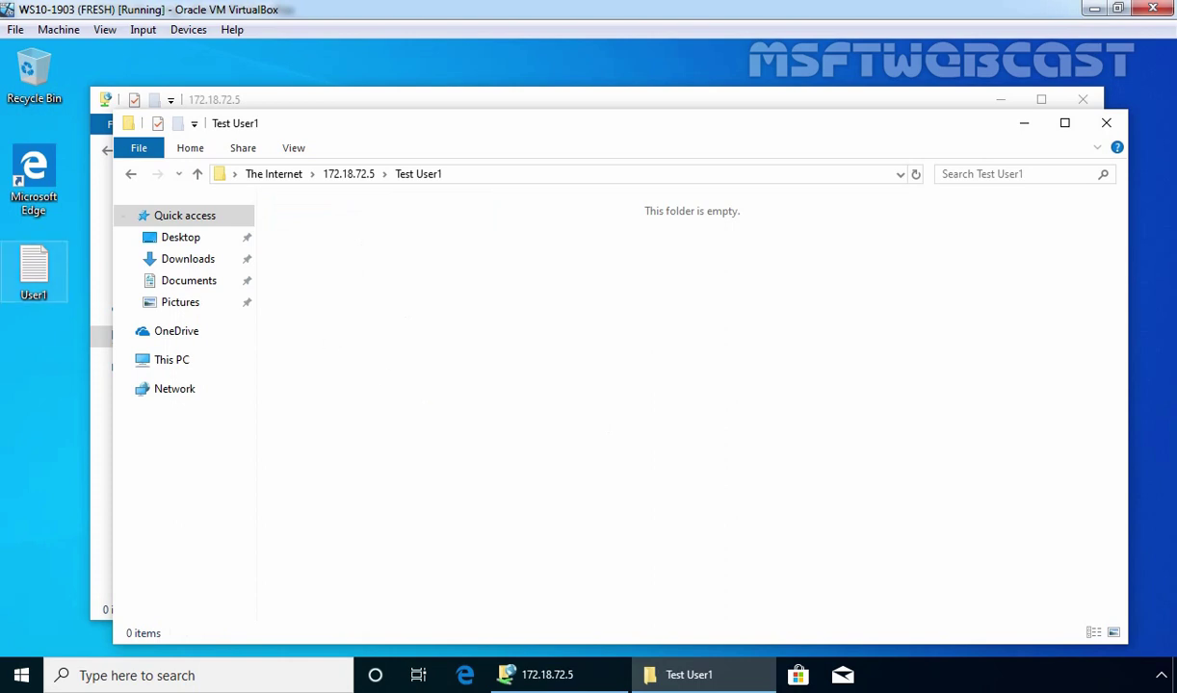
# Copy the User1 file from the desktop into the Test User1 FTP folder
pyautogui.click(34, 286)
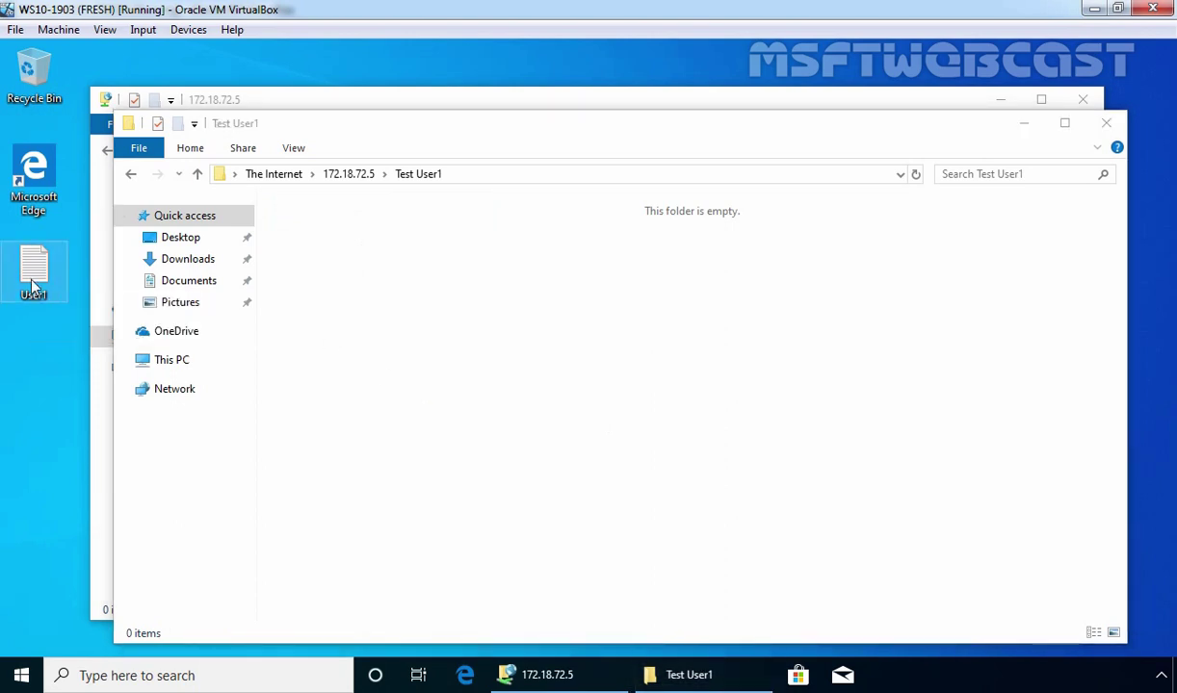
pyautogui.rightClick(33, 284)
pyautogui.click(79, 512)
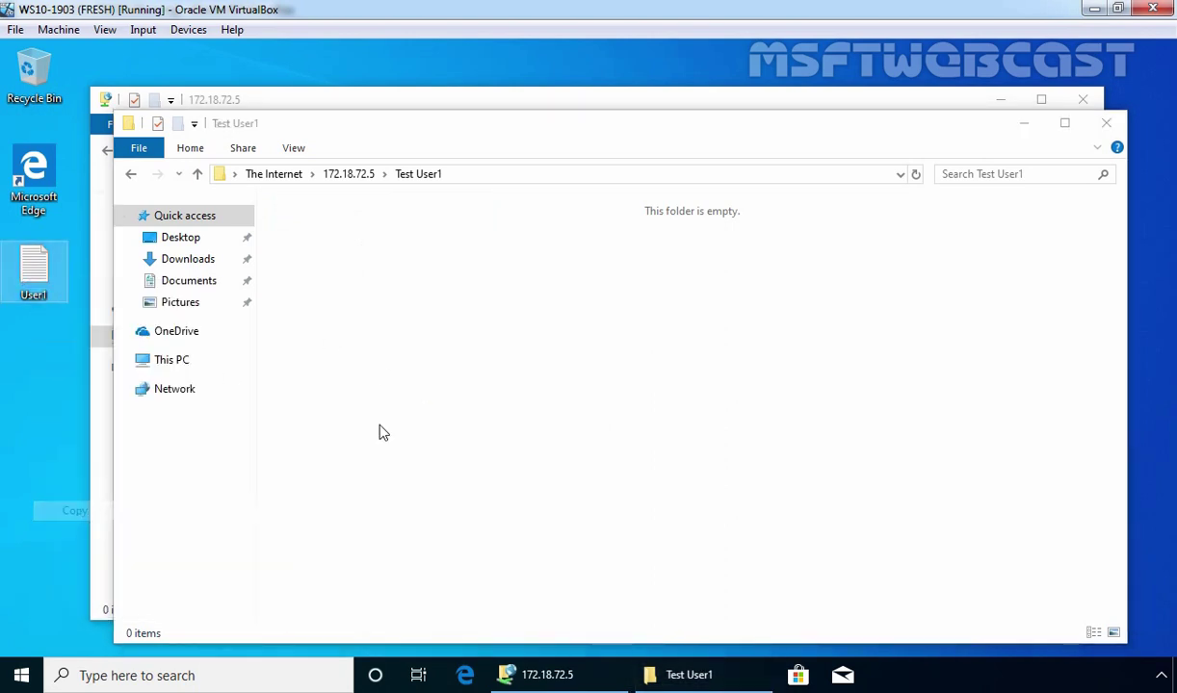
pyautogui.rightClick(450, 305)
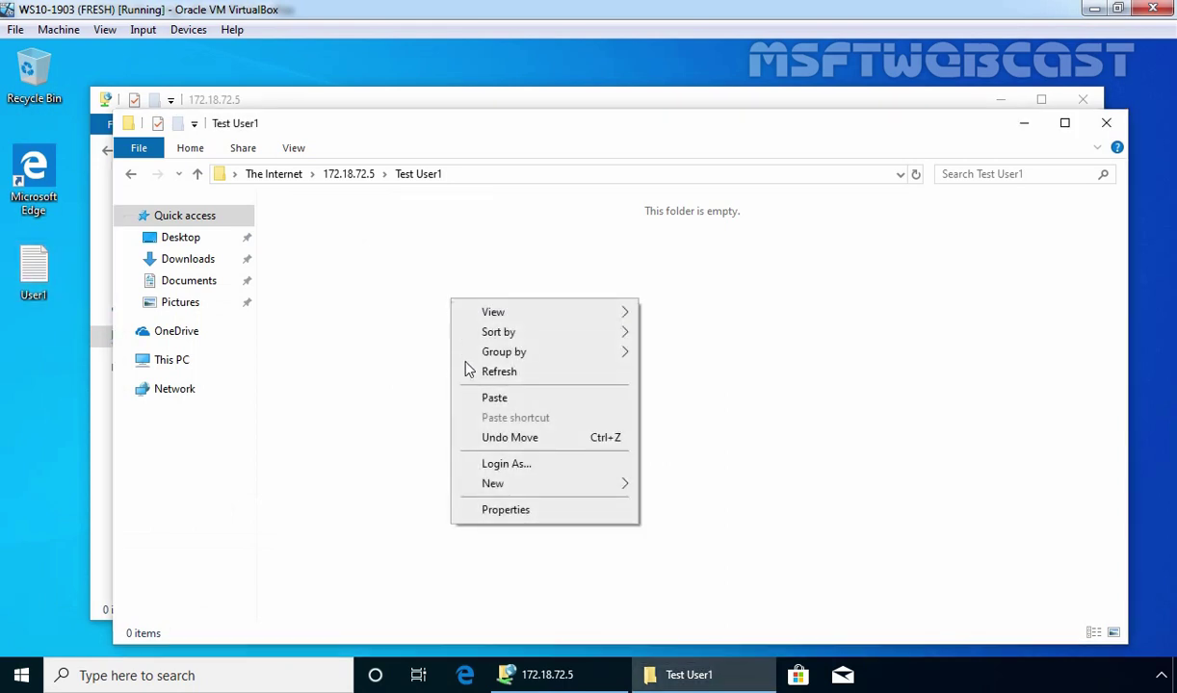
pyautogui.click(477, 400)
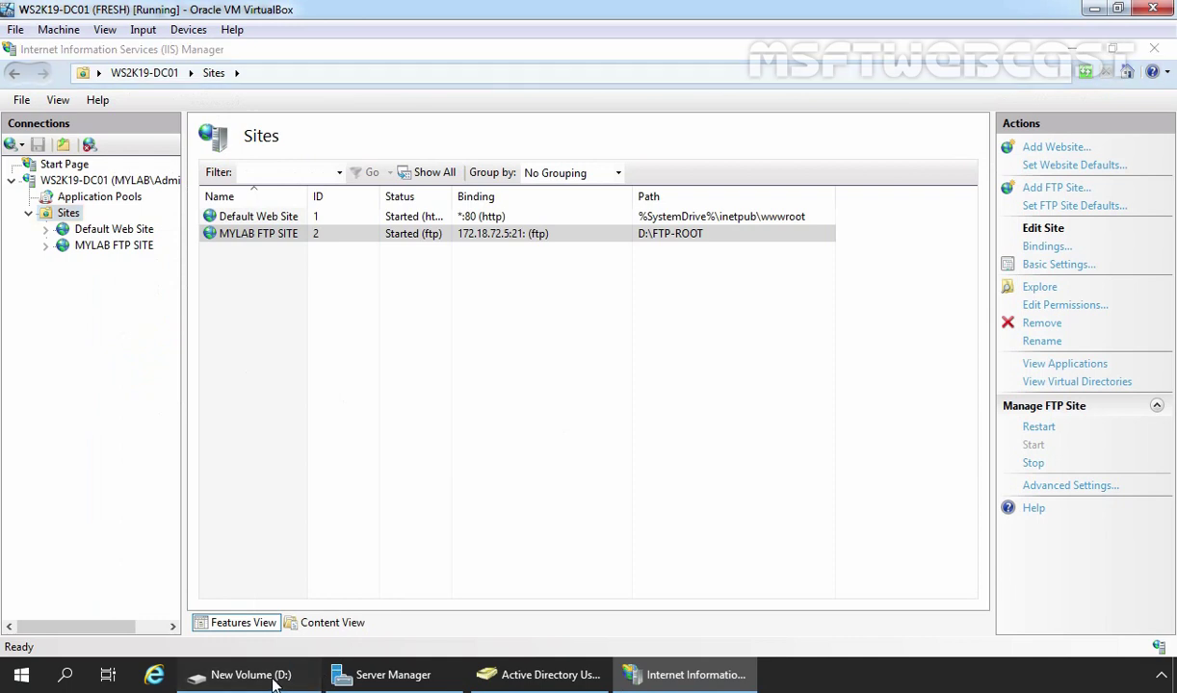
# On the server, browse D:\FTP-ROOT\Test User1 to confirm the uploaded User1 file
pyautogui.click(274, 677)
pyautogui.doubleClick(300, 212)
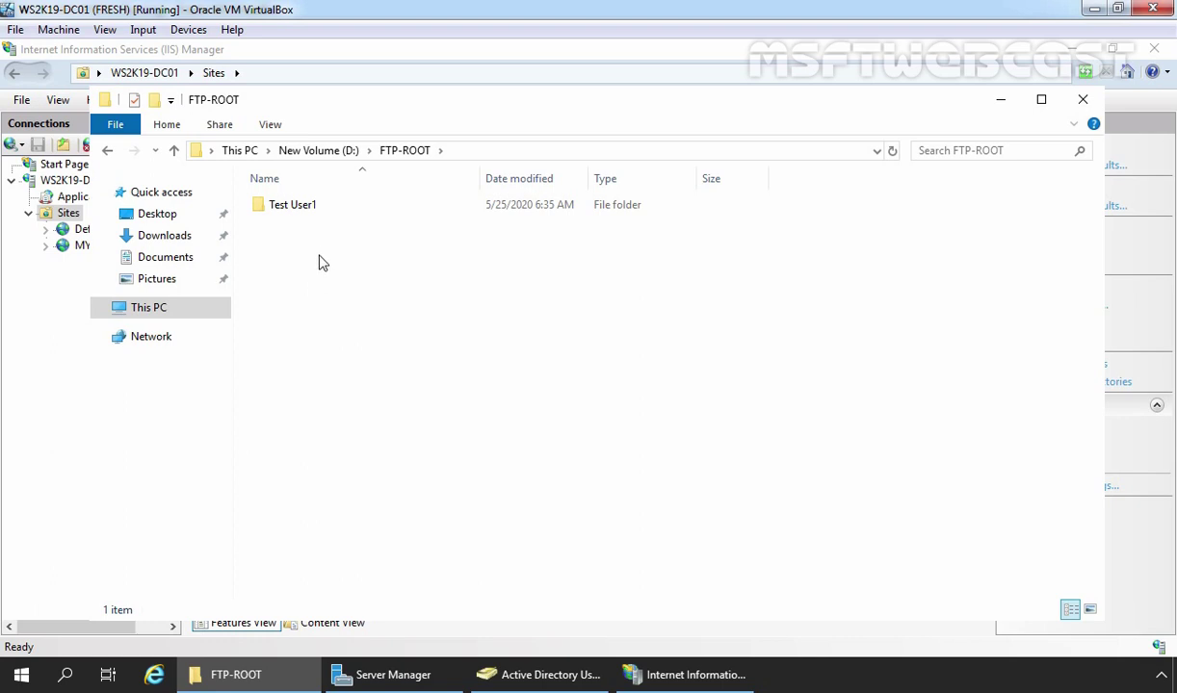
pyautogui.doubleClick(295, 208)
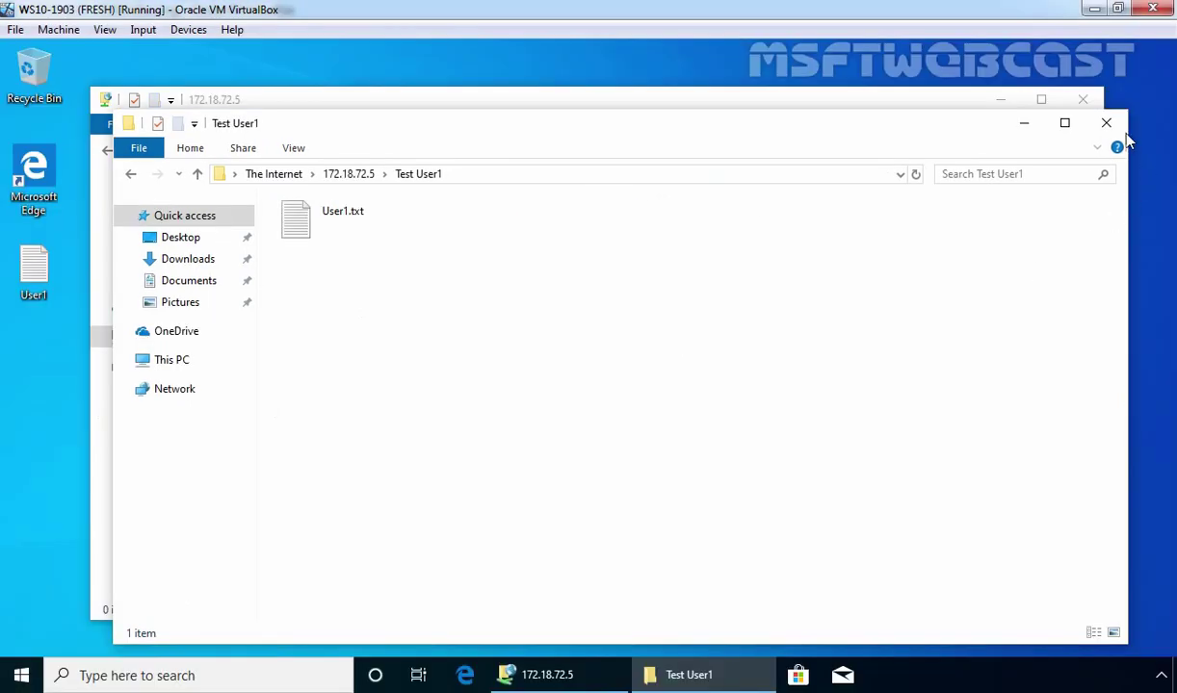
# Close both FTP windows and reopen ftp://172.18.72.5 in a new File Explorer window
pyautogui.click(1104, 122)
pyautogui.click(1093, 106)
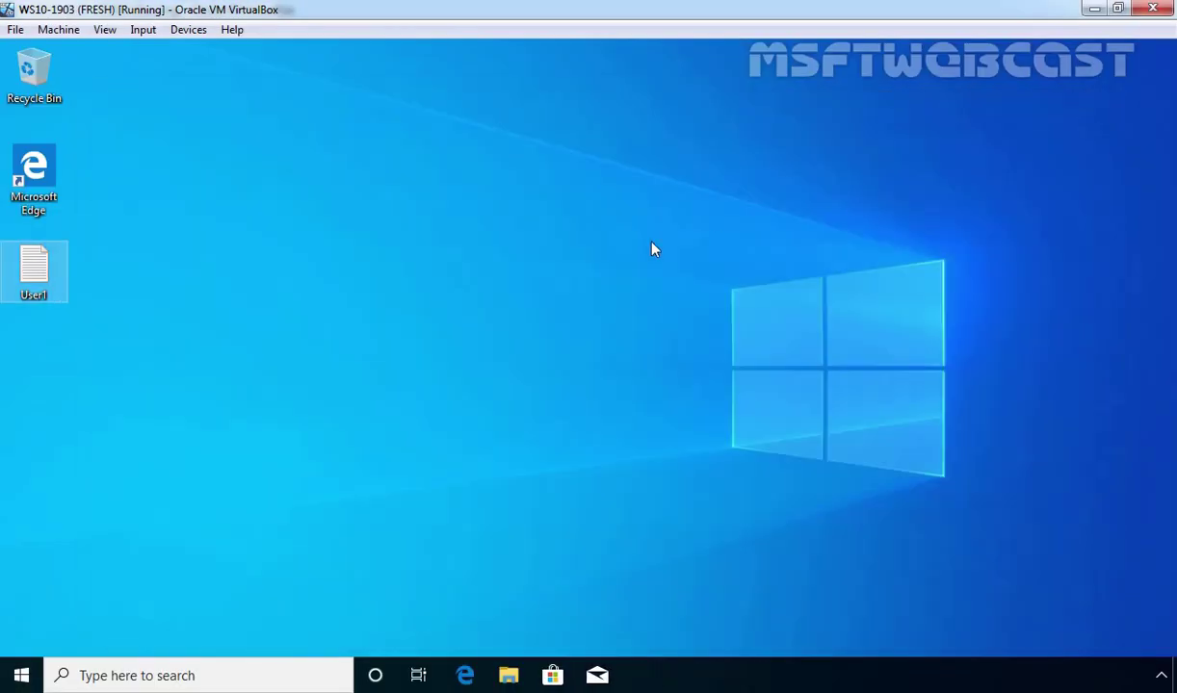
pyautogui.click(509, 677)
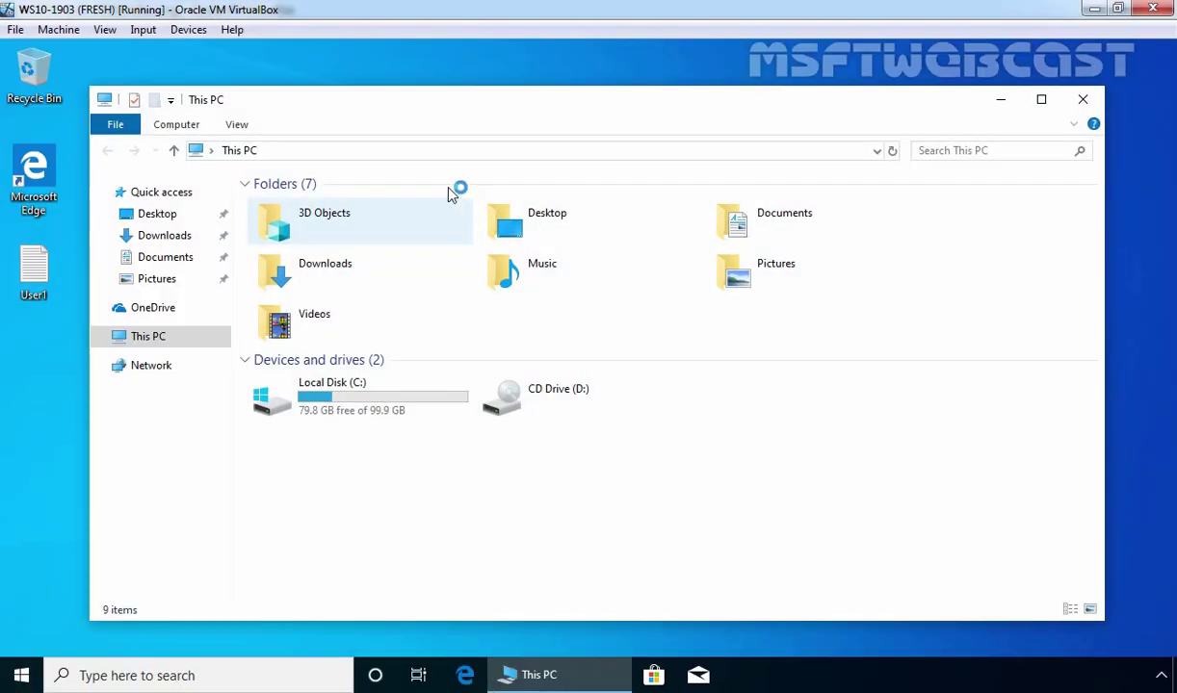
pyautogui.click(423, 156)
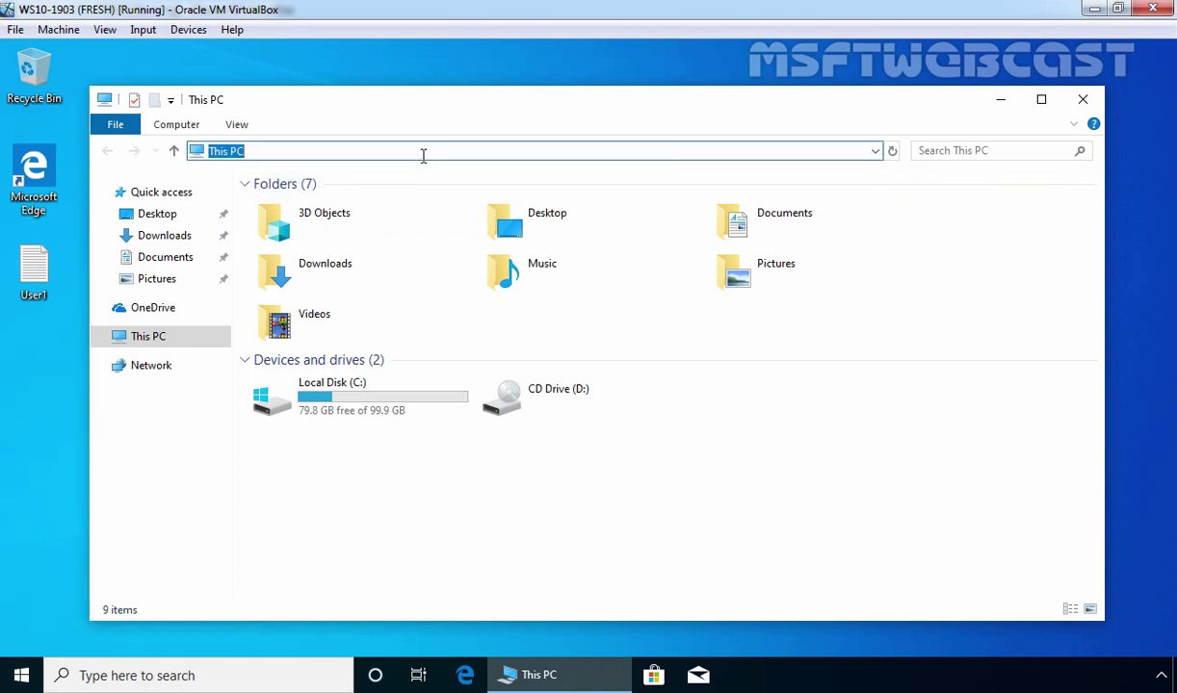
pyautogui.write('ftp:')
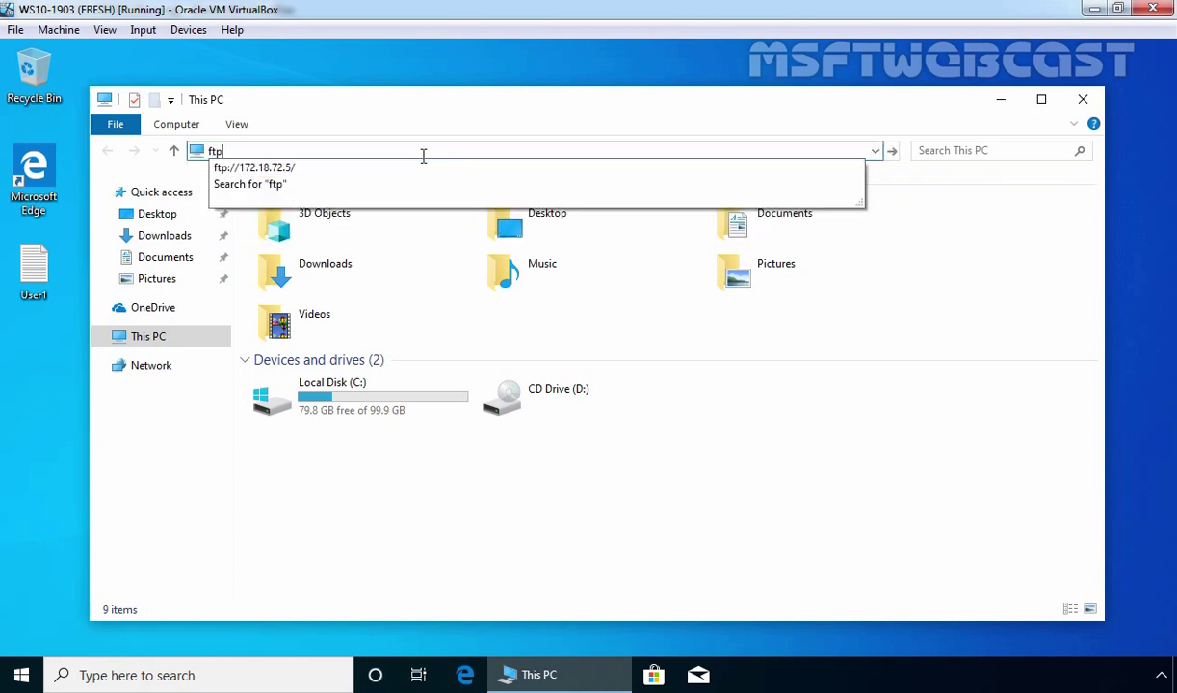
pyautogui.press('Down')
pyautogui.press('Return')
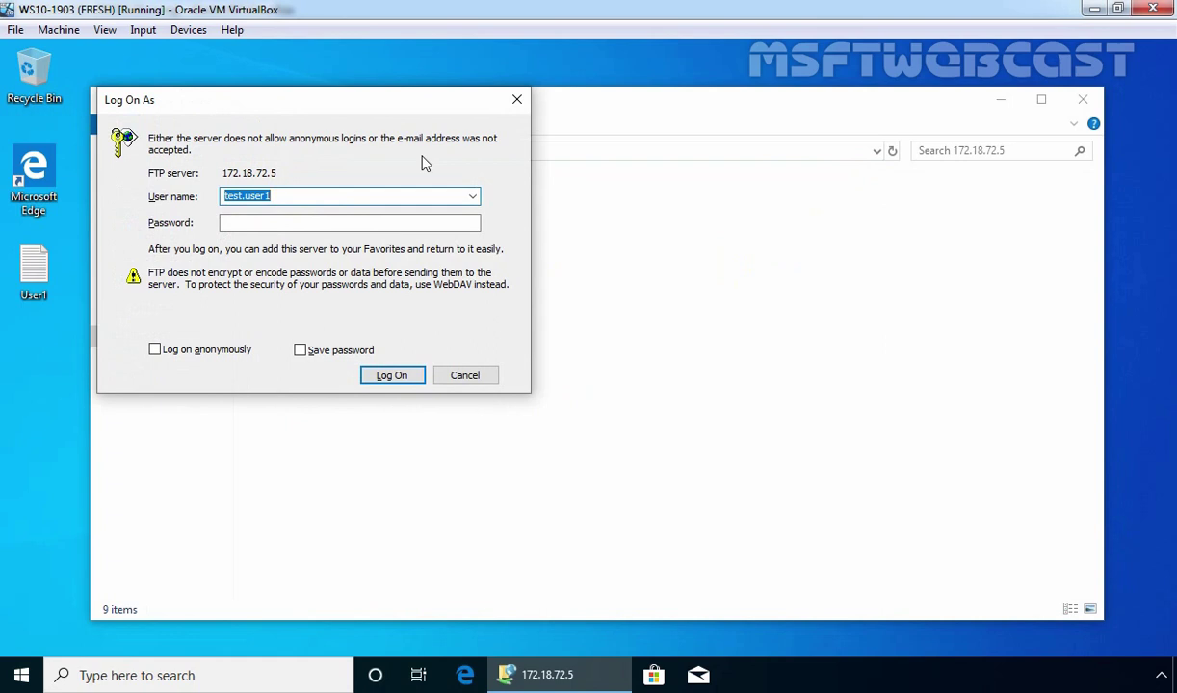
# Log on to the FTP server as the second test user with their password
pyautogui.click(309, 198)
pyautogui.press('BackSpace')
pyautogui.write('2')
pyautogui.press('Tab')
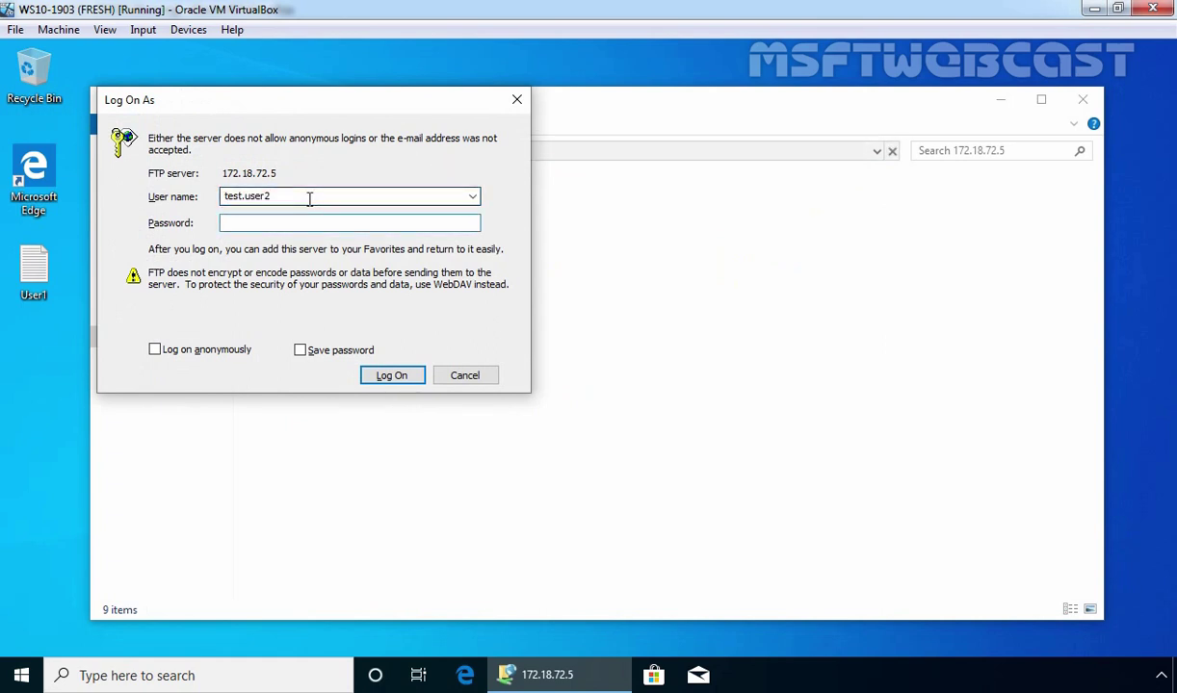
pyautogui.write('Pa$$w0rd')
pyautogui.press('Return')
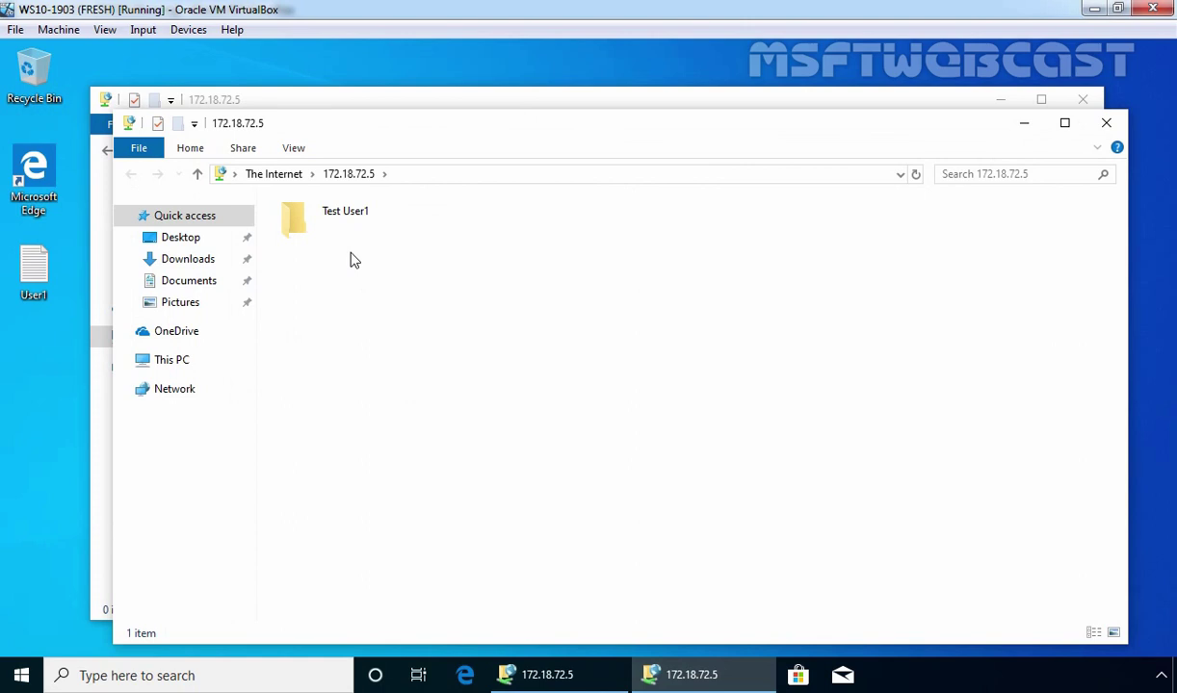
pyautogui.doubleClick(328, 231)
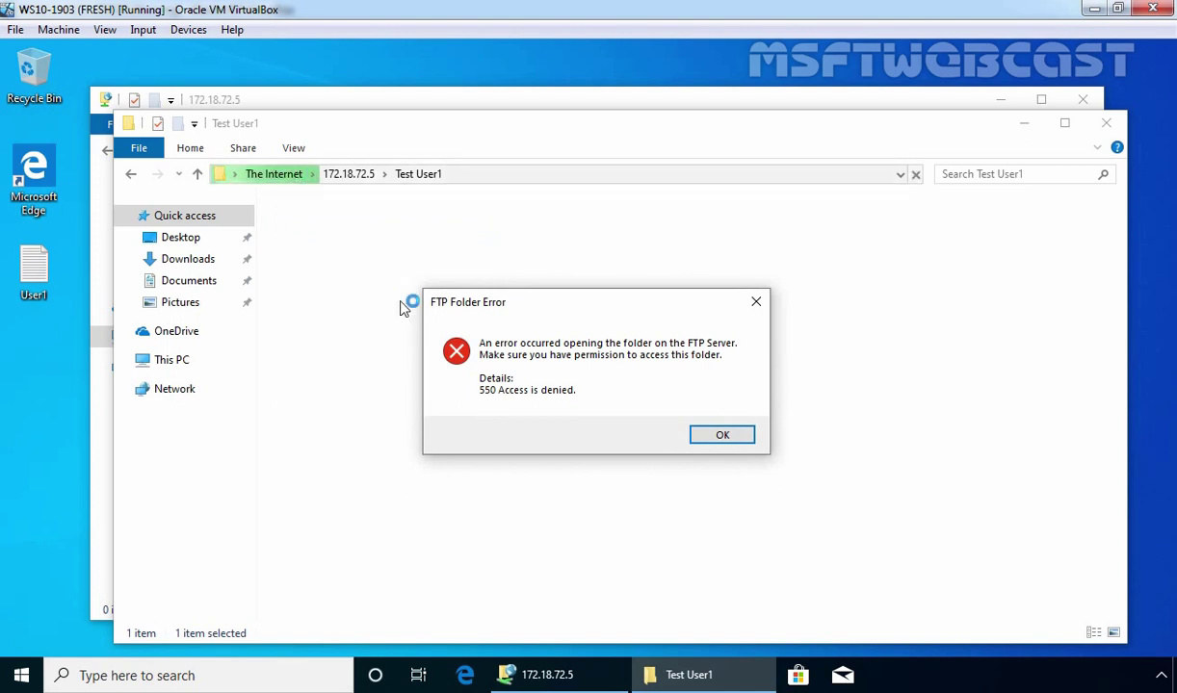
pyautogui.click(722, 436)
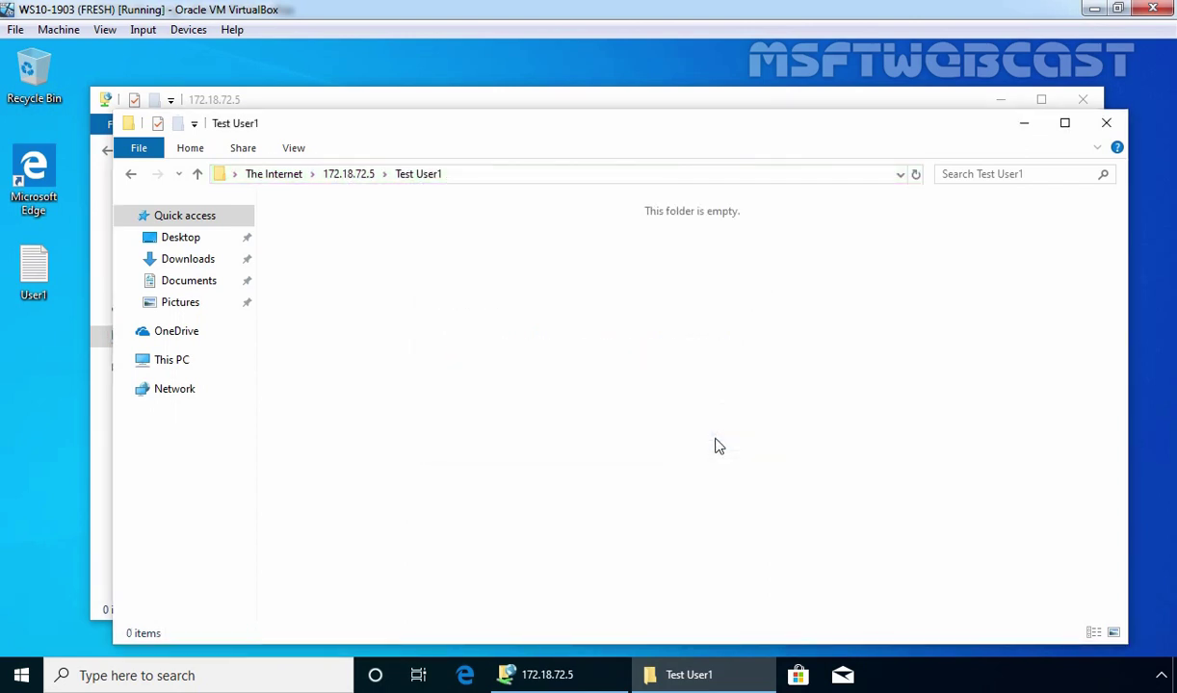
pyautogui.click(344, 176)
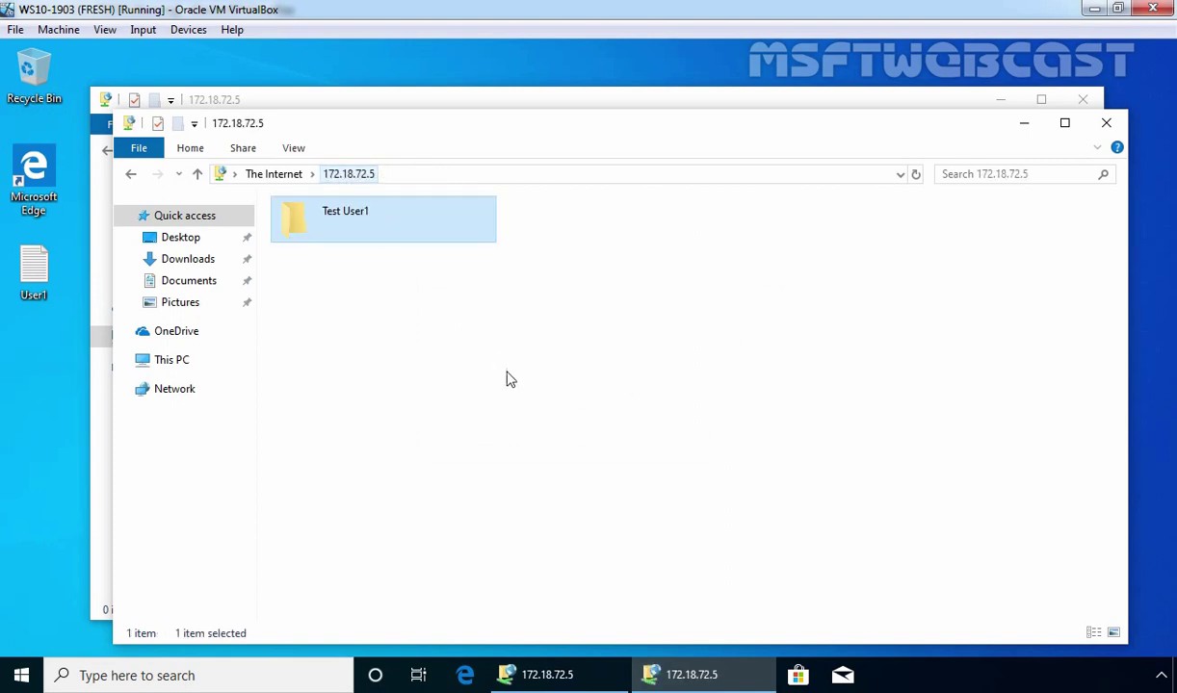